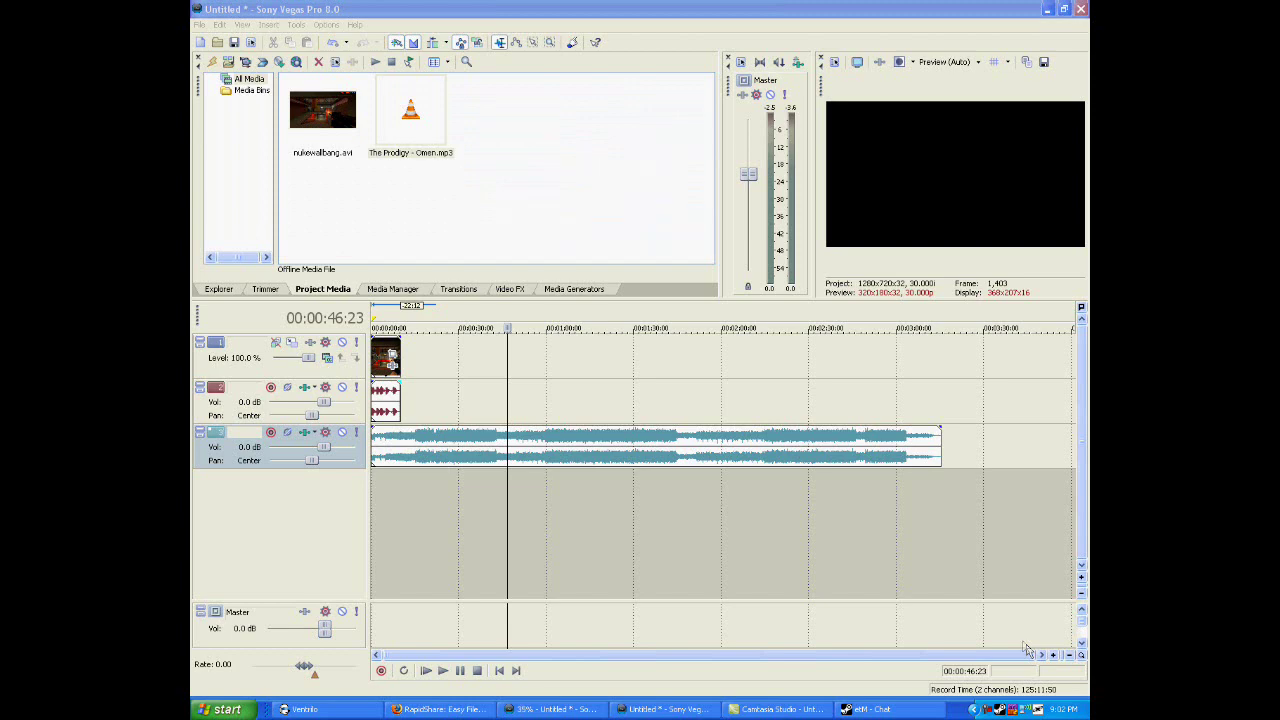
left_click(201, 25)
left_click(206, 39)
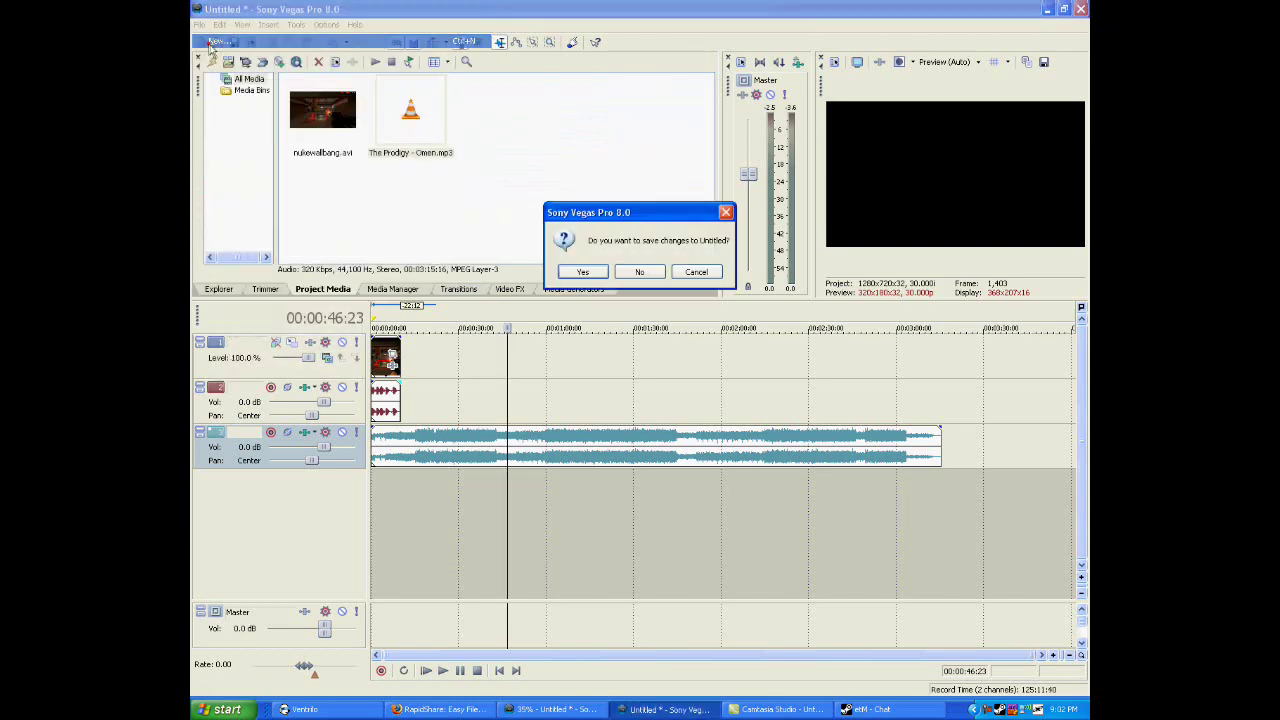
left_click(688, 270)
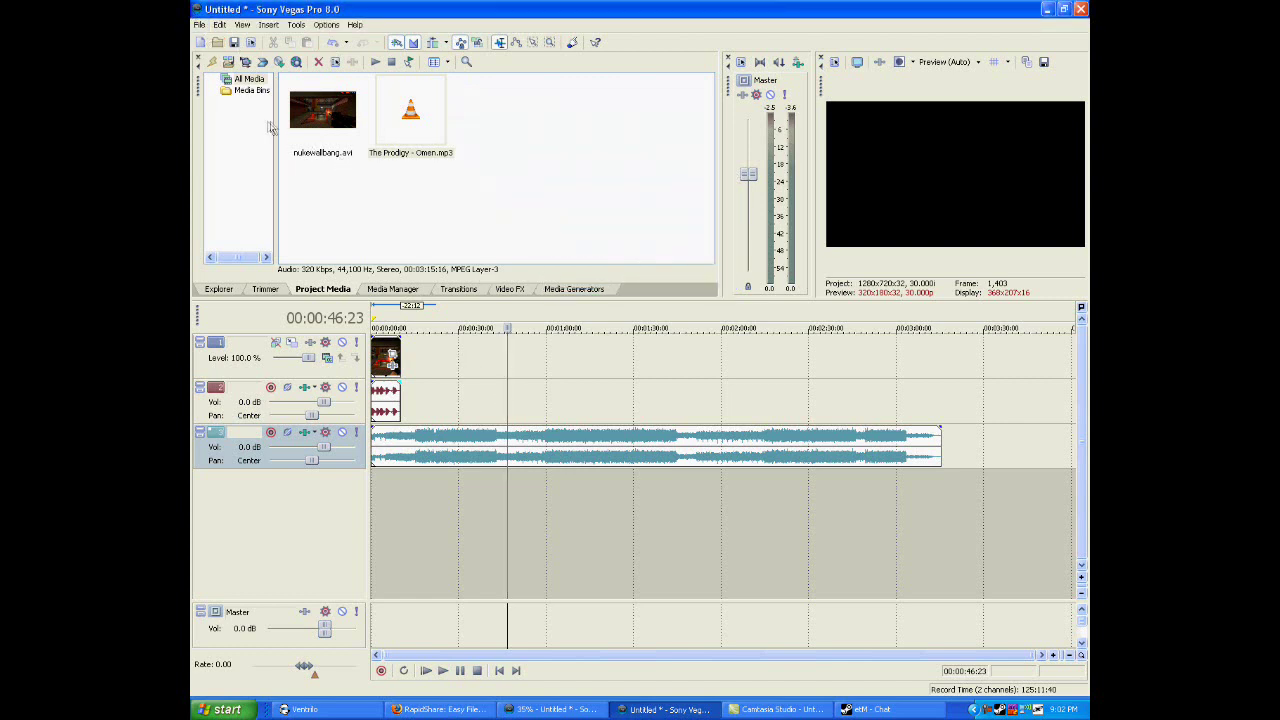
Step: Trim the end of the music event to about 30 seconds and move the gameplay clip later, to about 1:13 on the timeline
left_click(942, 440)
left_click_drag(942, 440, 464, 454)
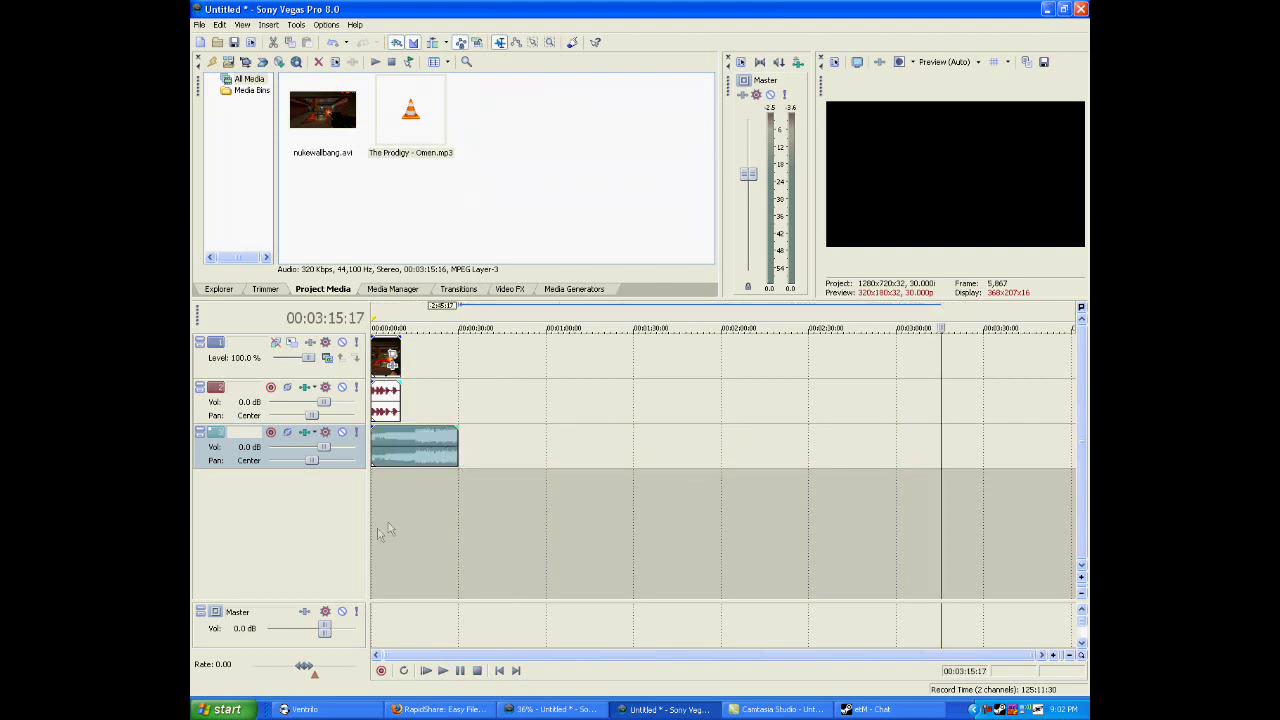
left_click_drag(375, 380, 573, 383)
Step: Play the music from the start of the timeline to listen for the point where the beat kicks in
left_click(376, 487)
left_click(385, 488)
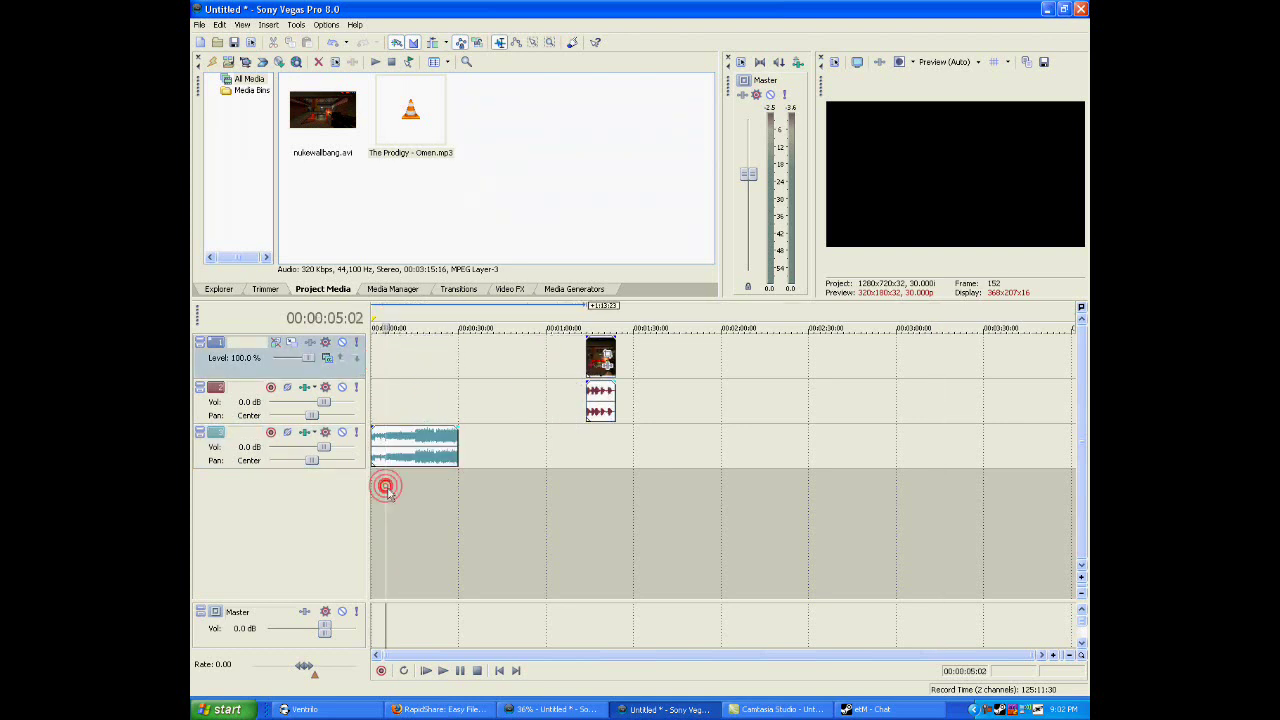
left_click(383, 504)
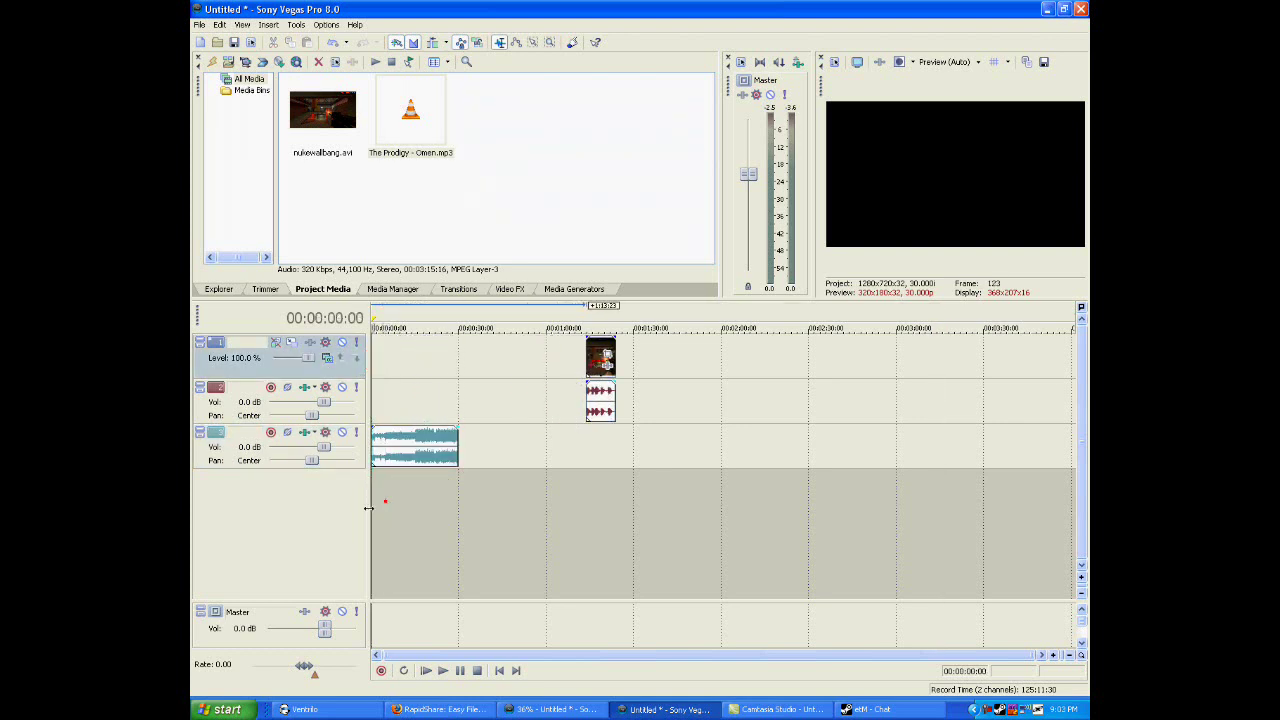
left_click(446, 672)
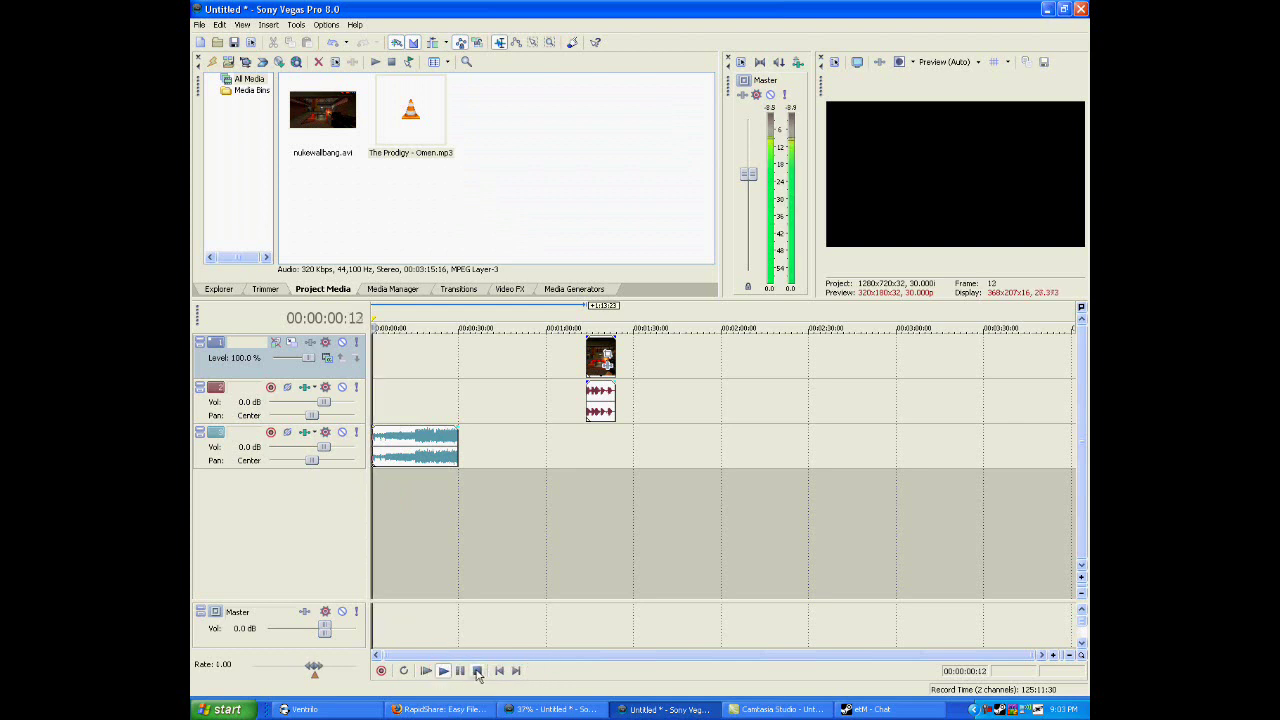
left_click(388, 556)
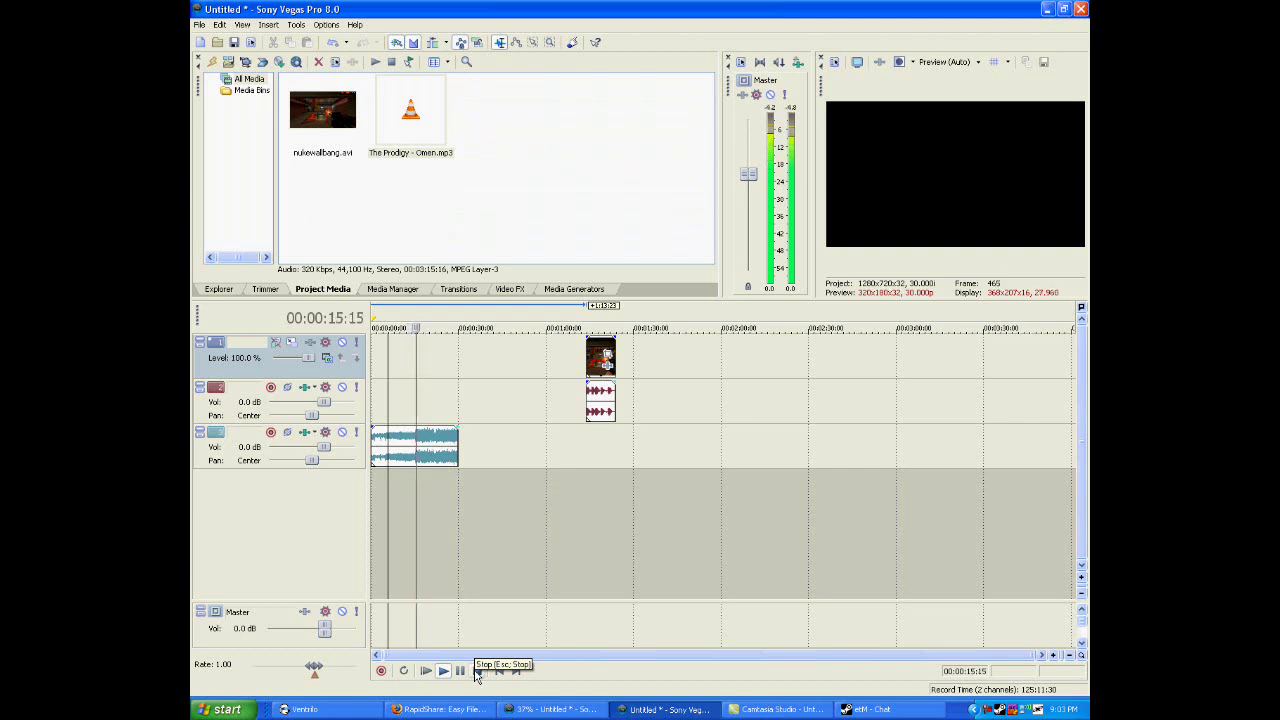
left_click(476, 671)
left_click(386, 507)
left_click_drag(399, 507, 426, 510)
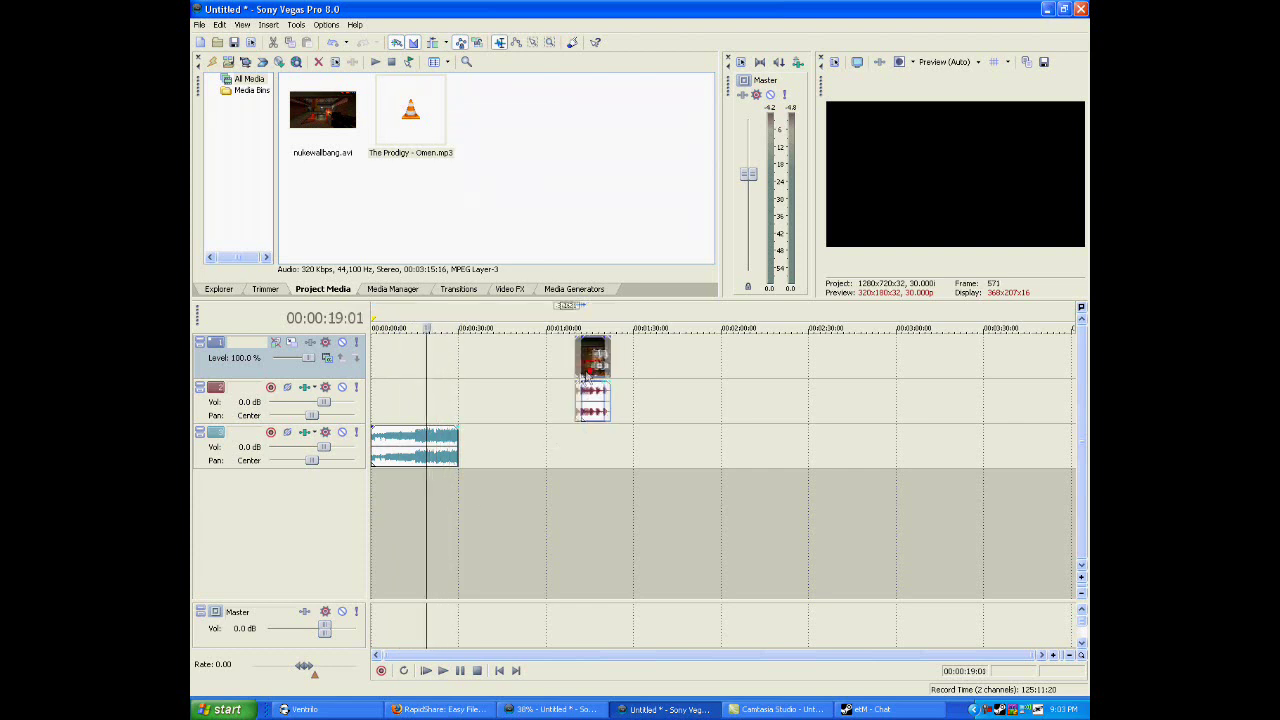
Step: Move the gameplay clip with its audio back to the start of the timeline and return the cursor to 00:00:00:00
left_click_drag(598, 395, 383, 395)
left_click(415, 483)
left_click_drag(426, 482, 373, 481)
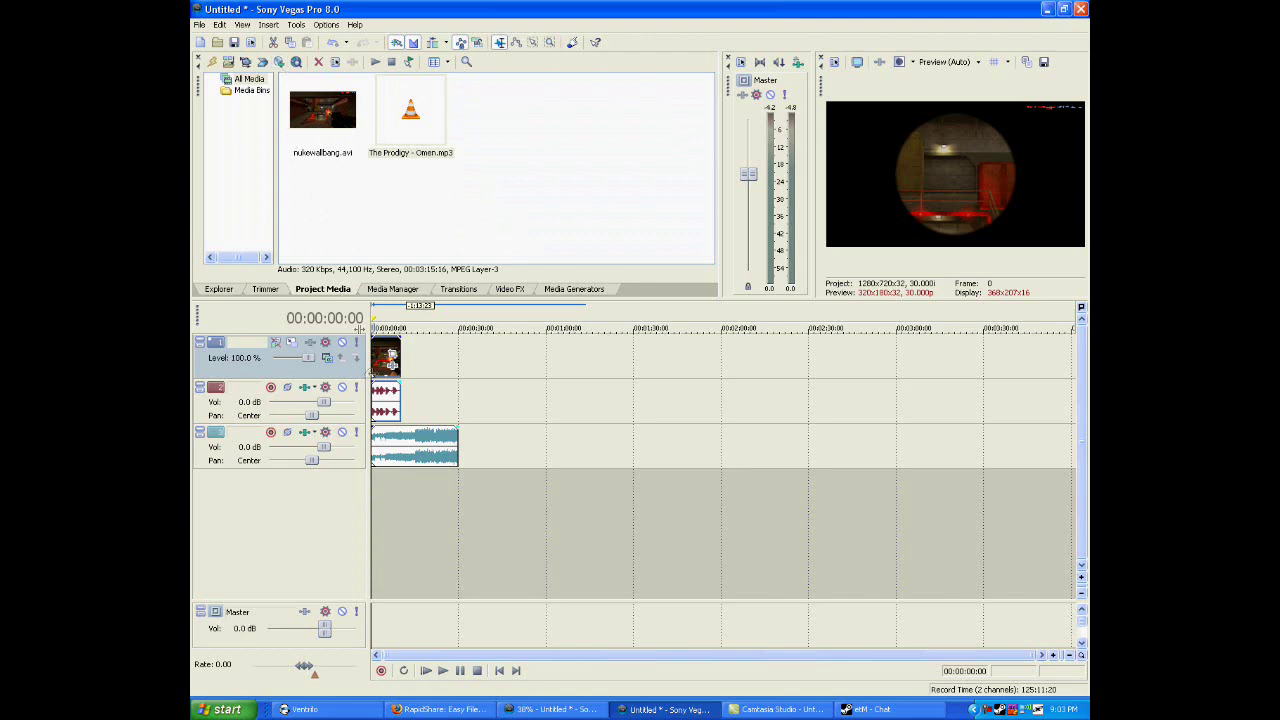
Step: Play the music from about 12 seconds to locate the exact beat drop
scroll(405, 508, "up", 5)
left_click(618, 517)
left_click(444, 672)
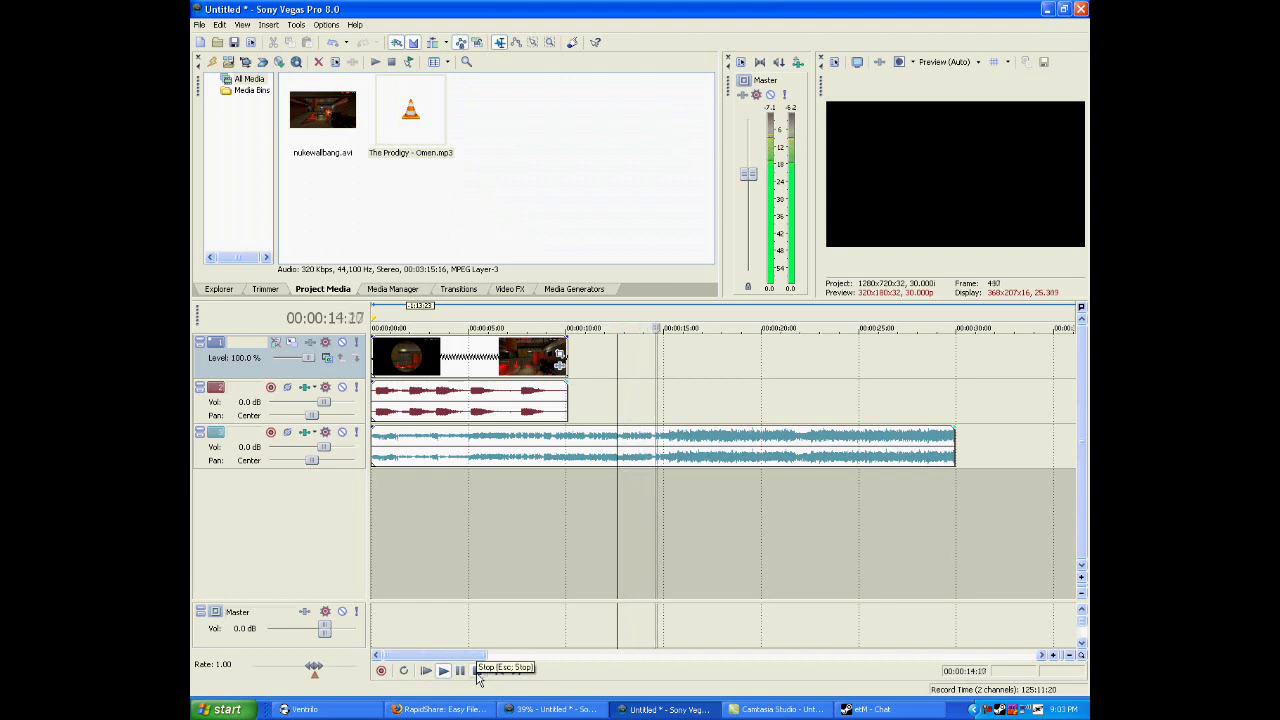
left_click(477, 671)
Step: Shift the gameplay clip so its last gunshot lands on the beat drop at about 00:00:15:08, and preview the sync
left_click_drag(617, 512, 668, 513)
left_click_drag(515, 415, 669, 420)
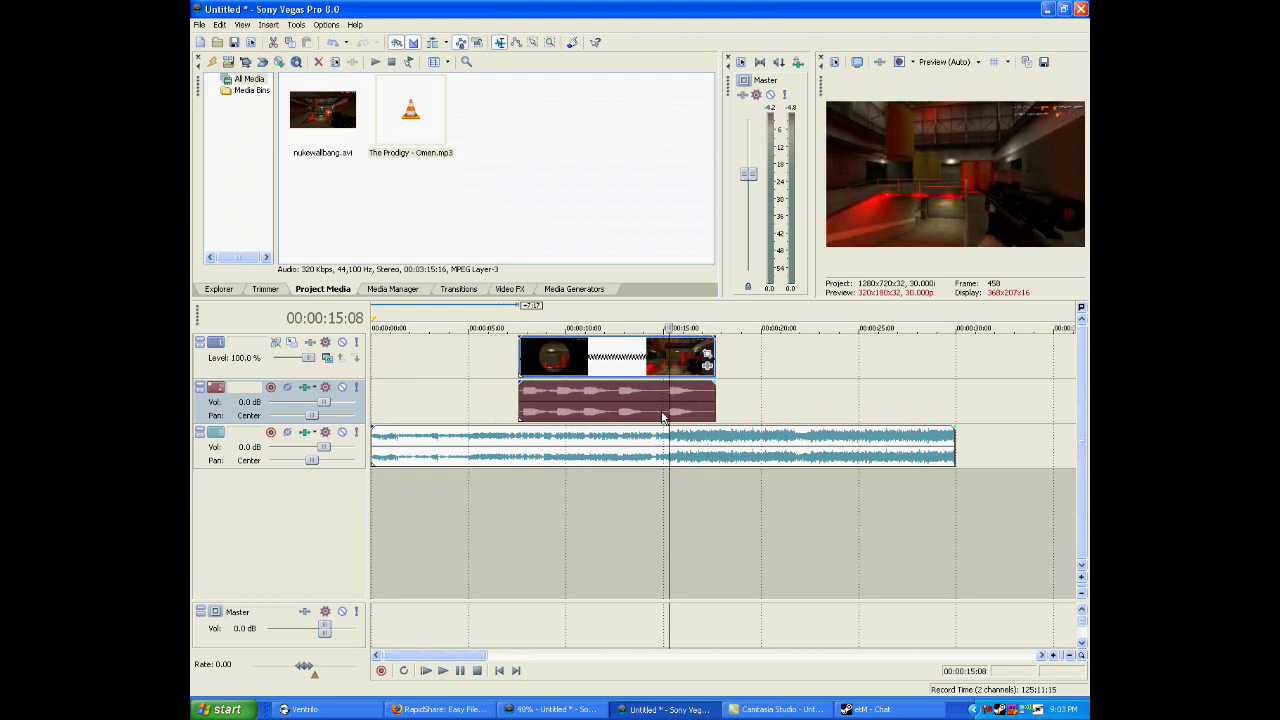
left_click(634, 488)
left_click(443, 674)
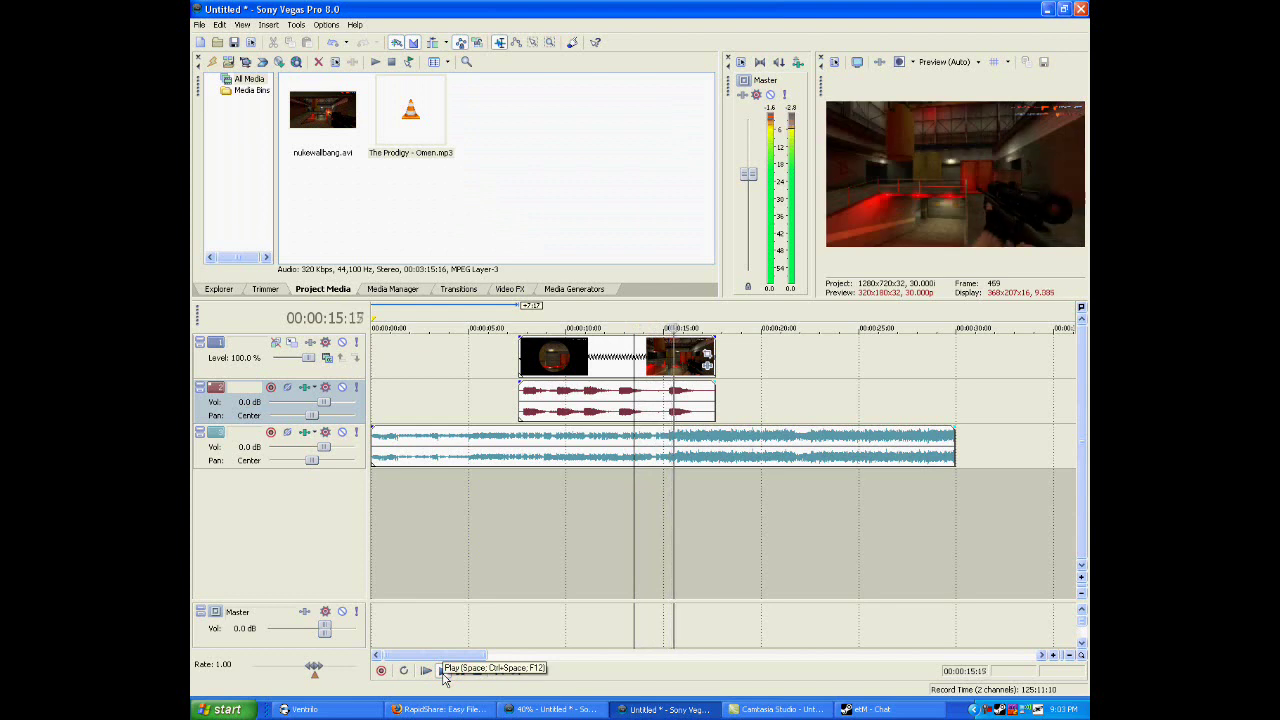
left_click(466, 670)
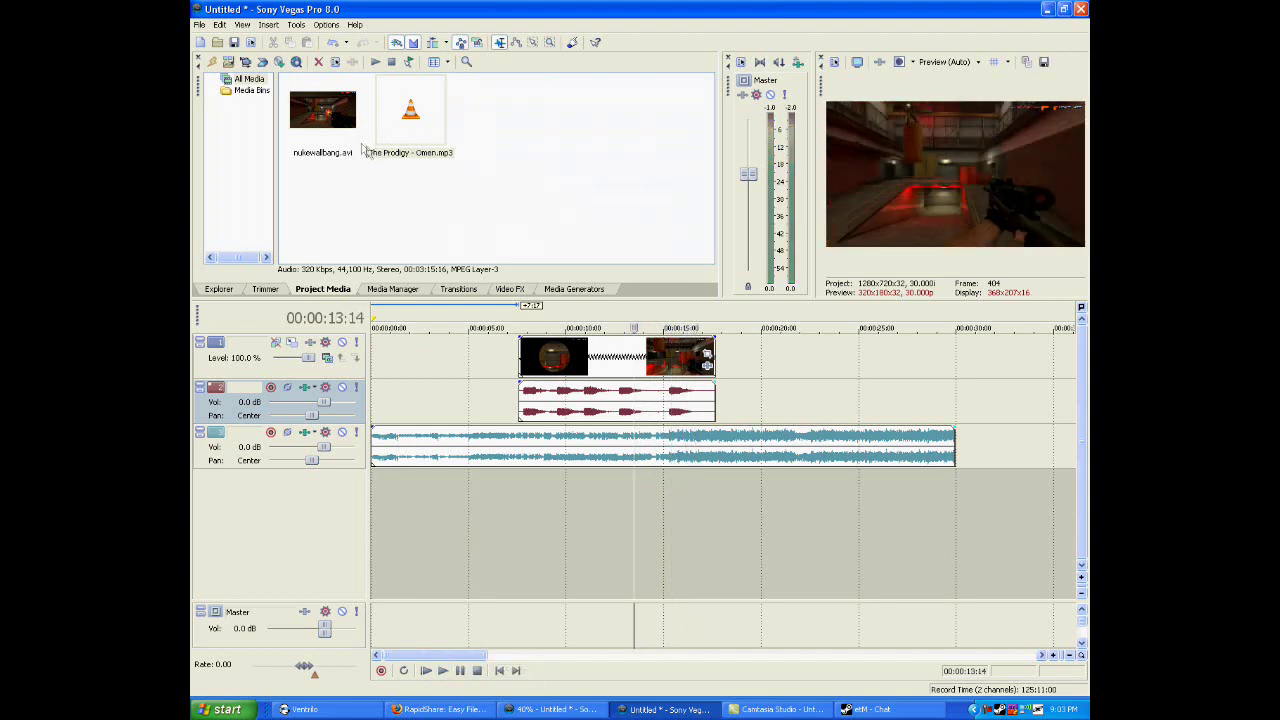
Step: Insert a new video track above the gameplay track
left_click(296, 24)
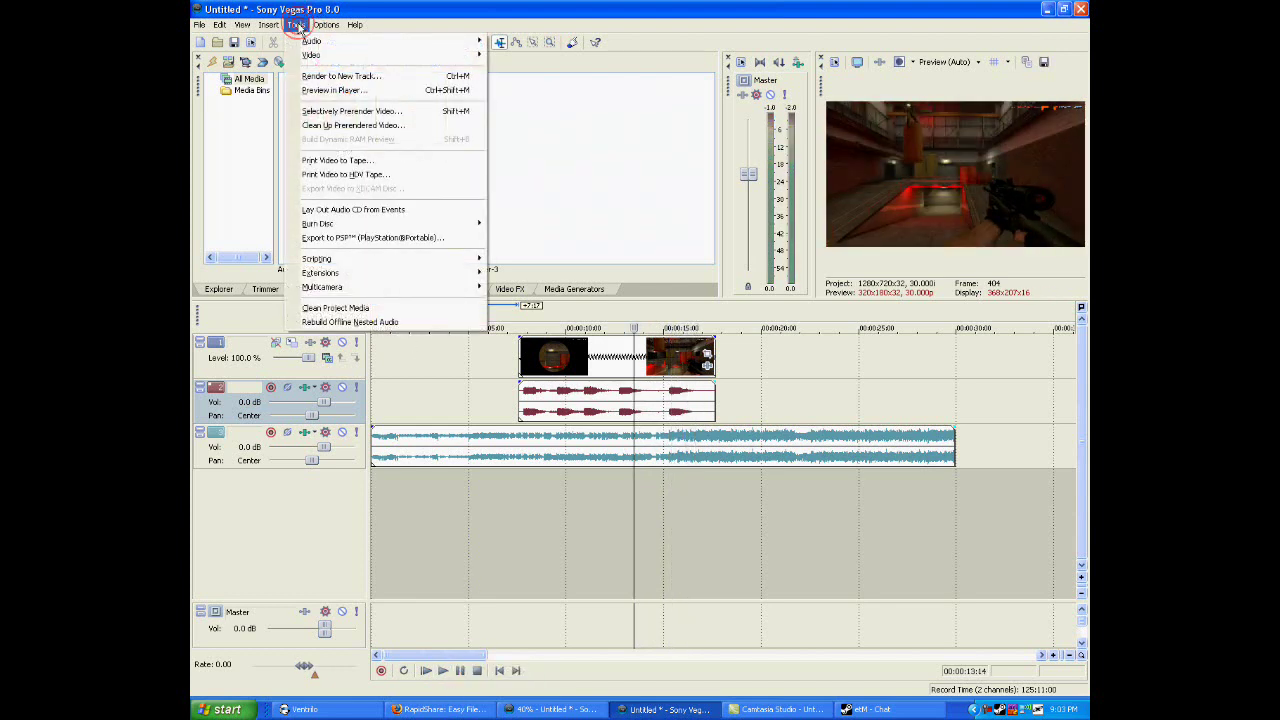
mouse_move(268, 24)
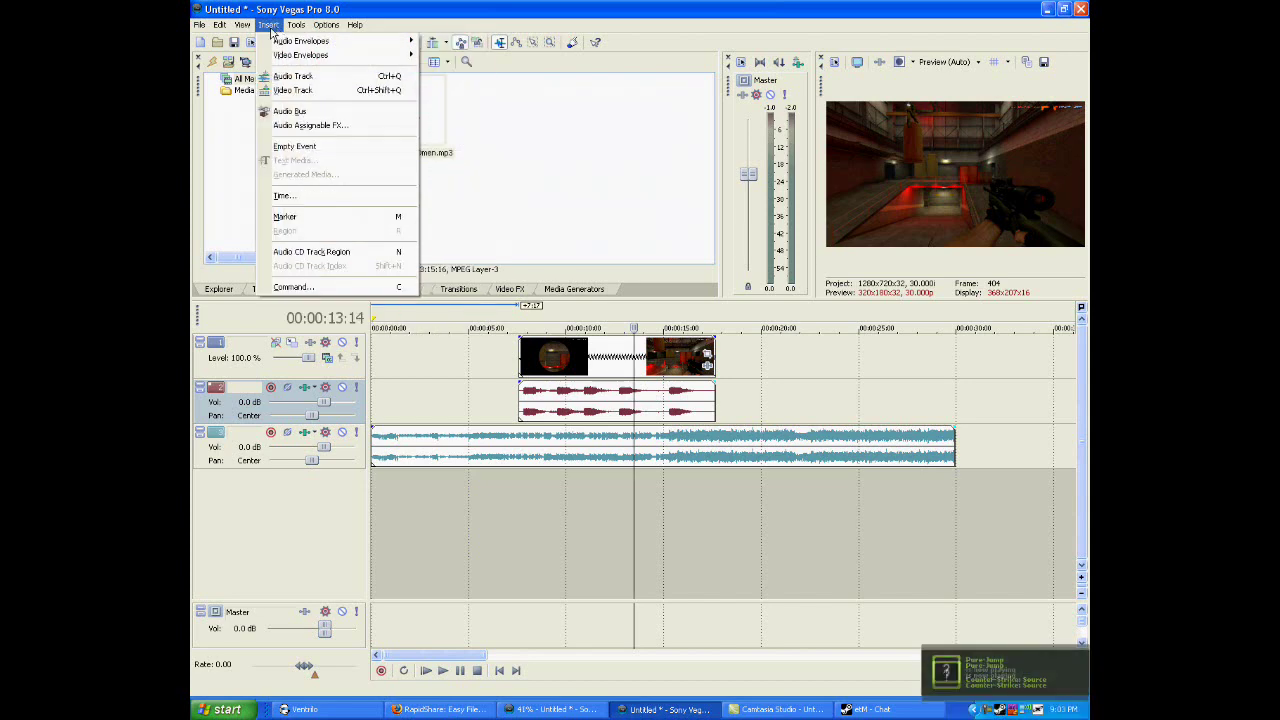
left_click(292, 90)
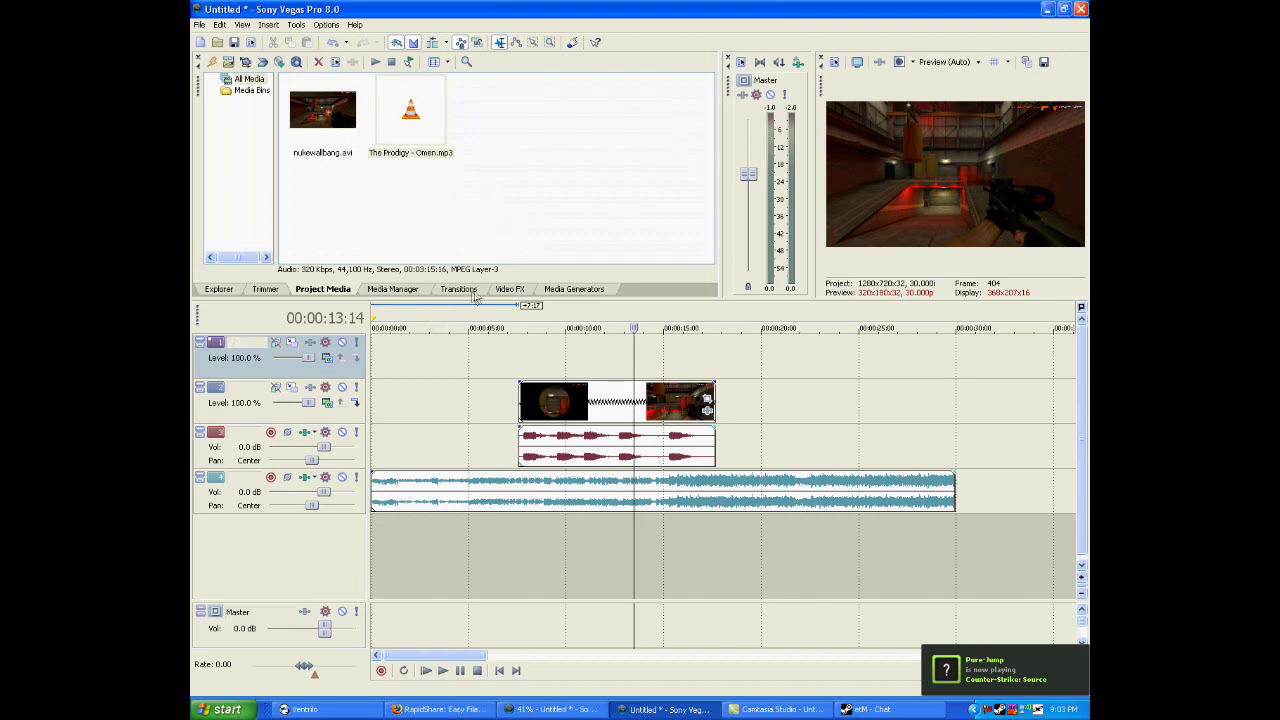
Step: Add a white Solid Color generated media event to the new video track, keeping its default settings
left_click(516, 290)
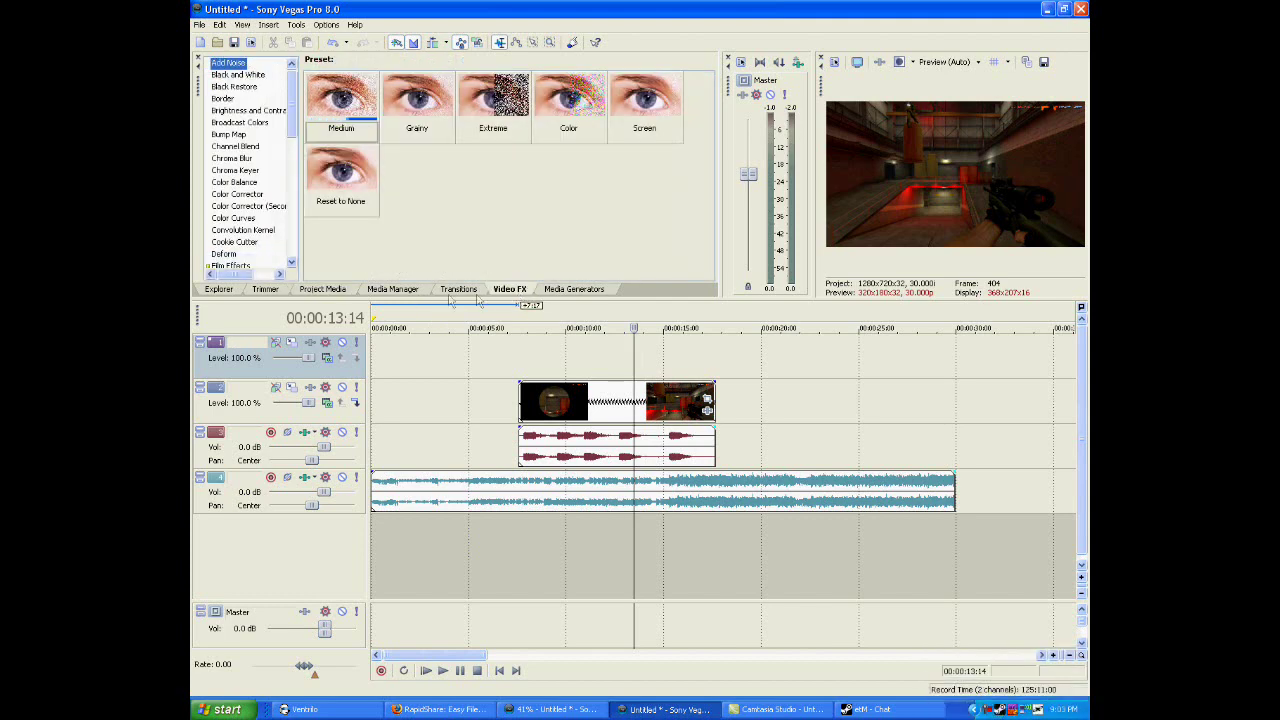
left_click(563, 292)
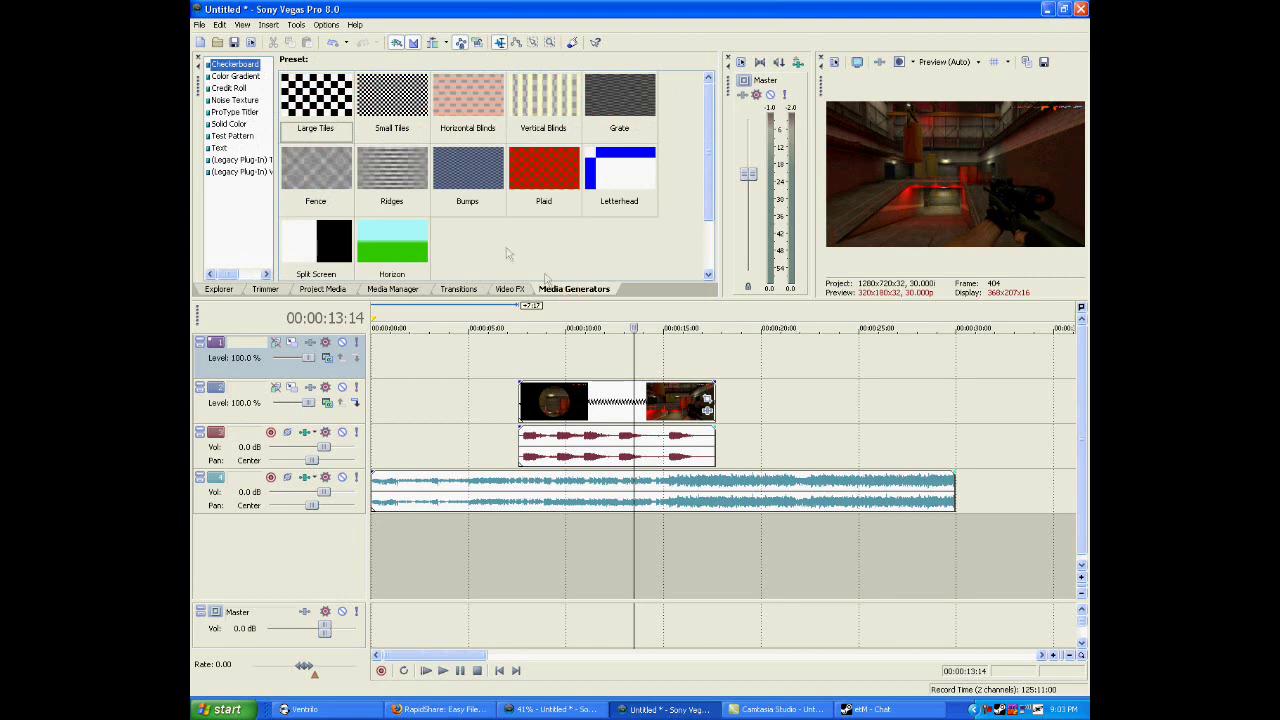
left_click(228, 124)
left_click_drag(316, 95, 647, 350)
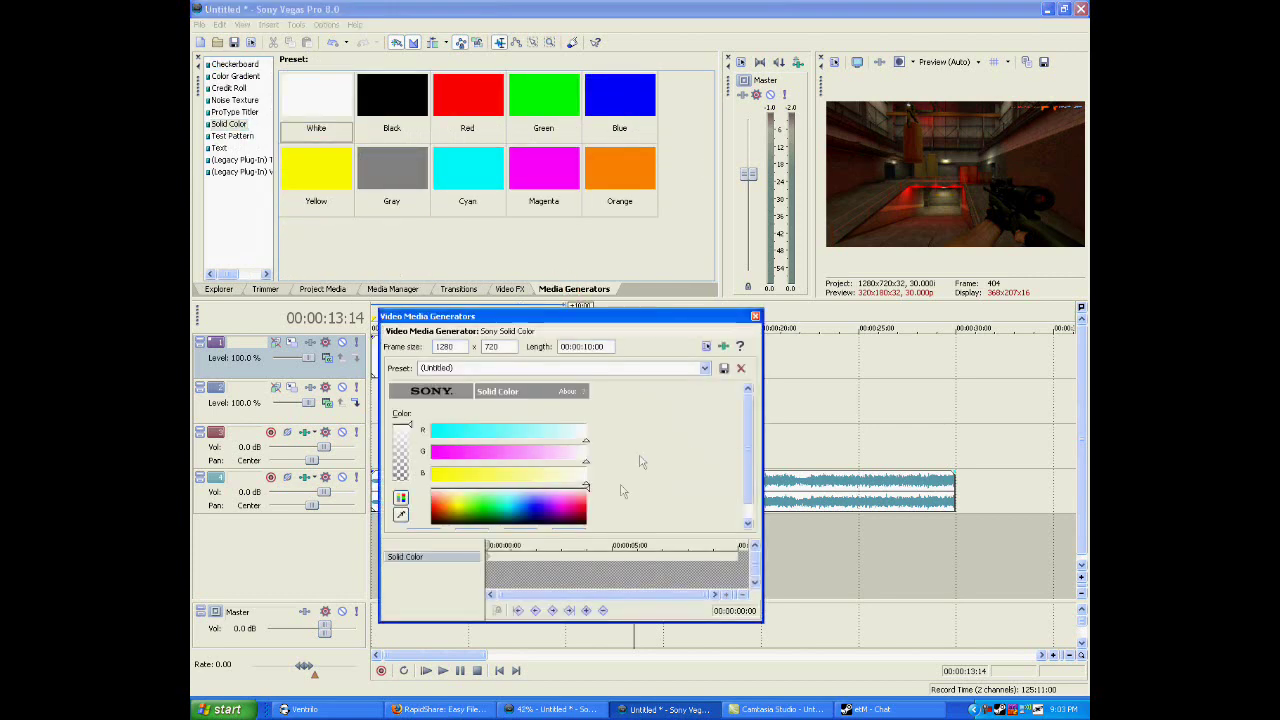
left_click(754, 316)
Step: Adjust and move the white event so it spans the gameplay clip on the track below, starting at 00:00:07:17
left_click_drag(566, 366, 955, 378)
left_click_drag(632, 563, 559, 527)
left_click_drag(952, 346, 571, 348)
left_click_drag(485, 355, 633, 364)
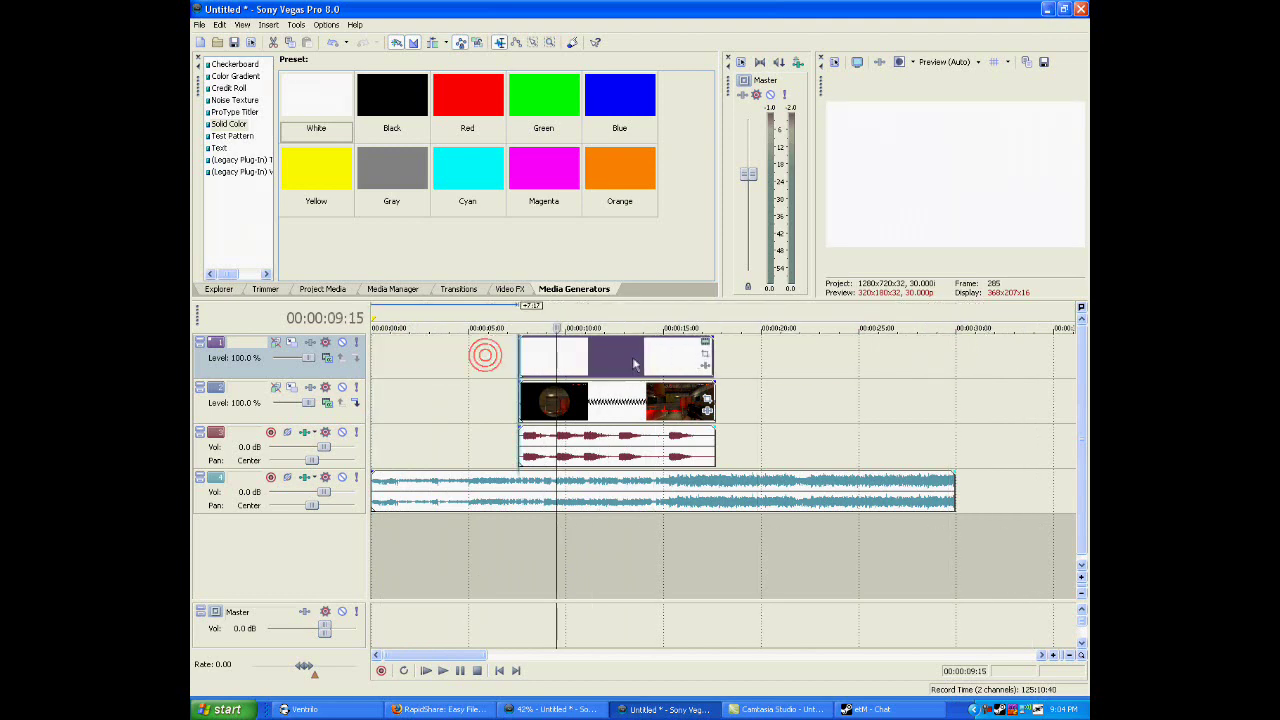
Step: Play the music from the gameplay clip's start at 00:00:07:17 to find the first beat
left_click_drag(369, 480, 376, 482)
left_click(366, 490)
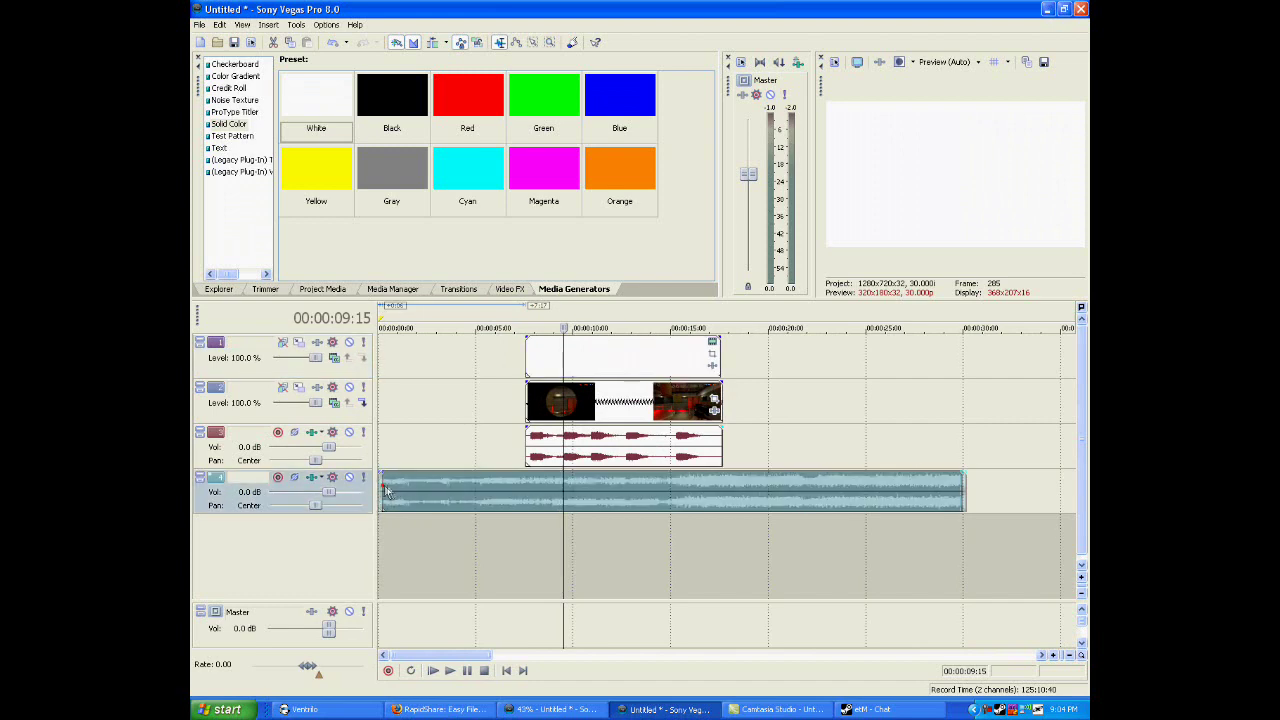
left_click_drag(561, 540, 526, 540)
scroll(546, 525, "up", 10)
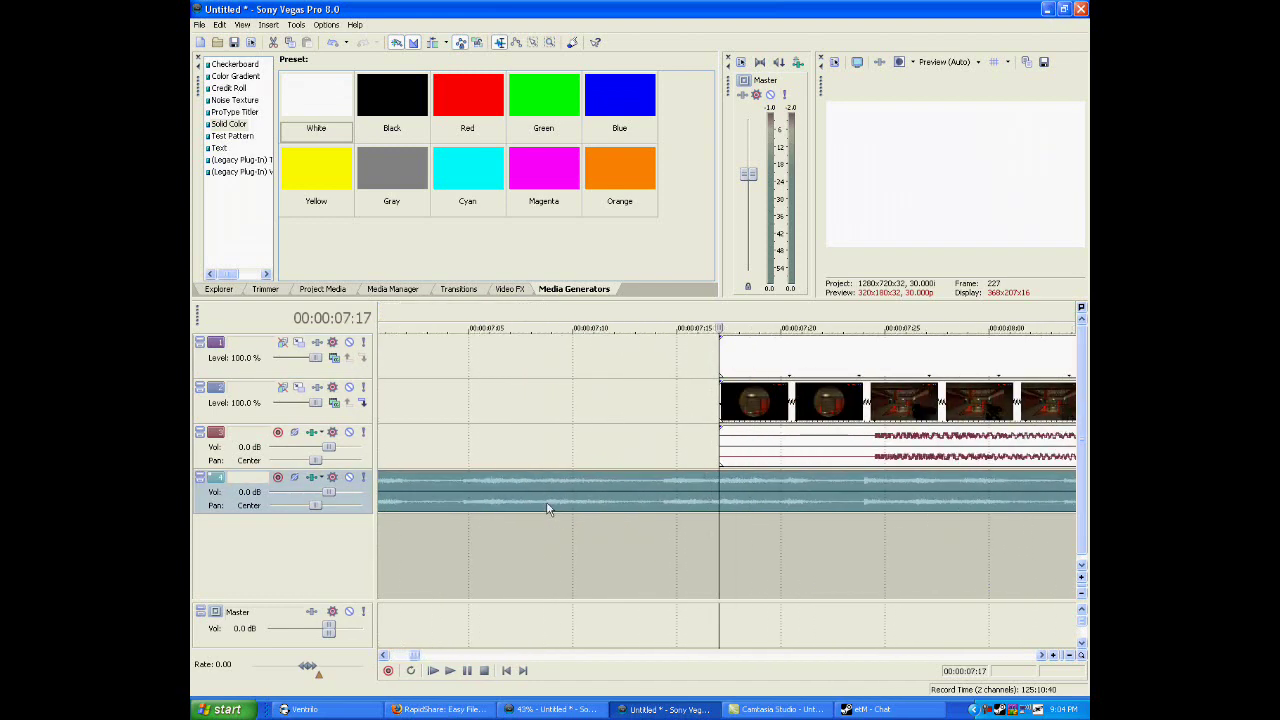
scroll(840, 522, "up", 4)
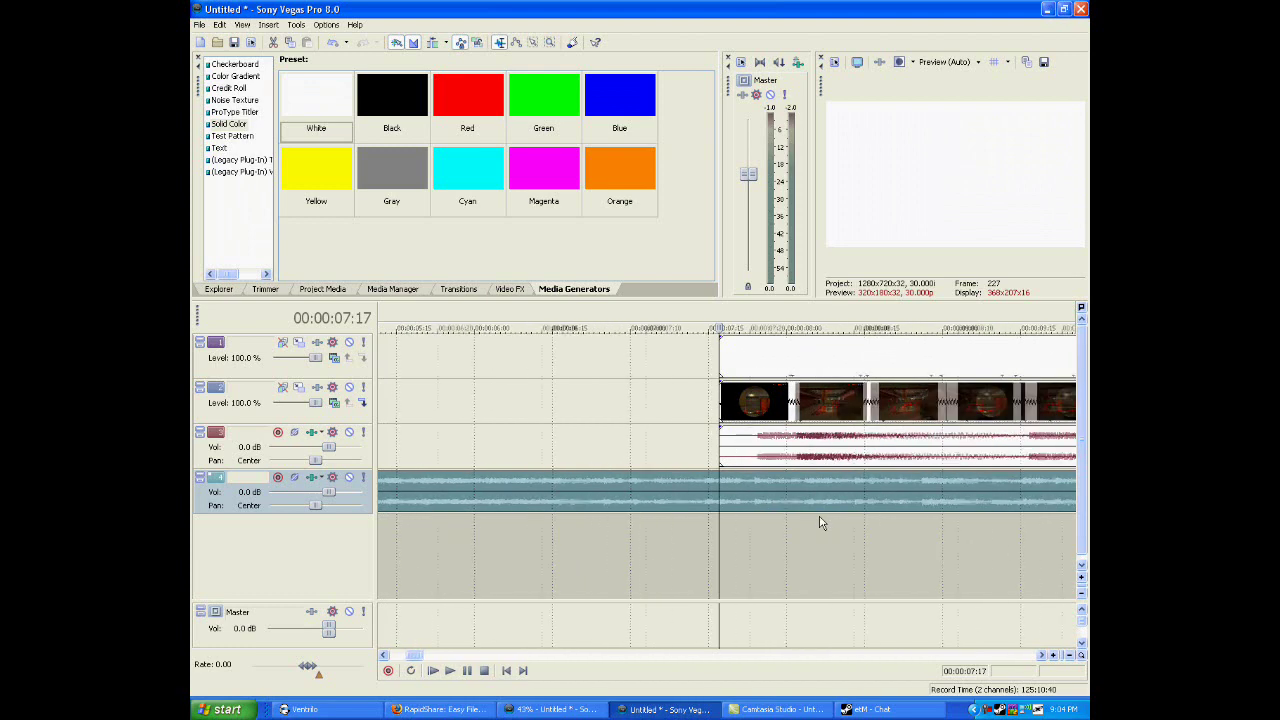
scroll(819, 515, "down", 4)
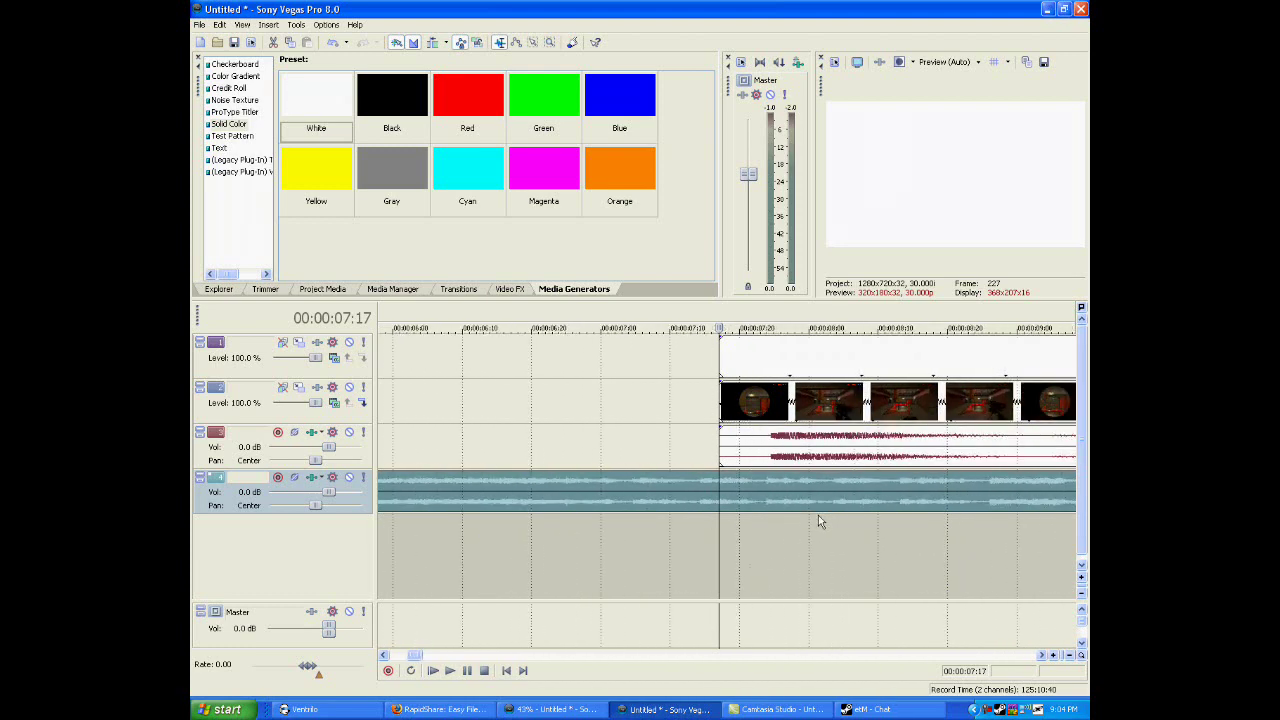
scroll(646, 530, "down", 4)
key("space")
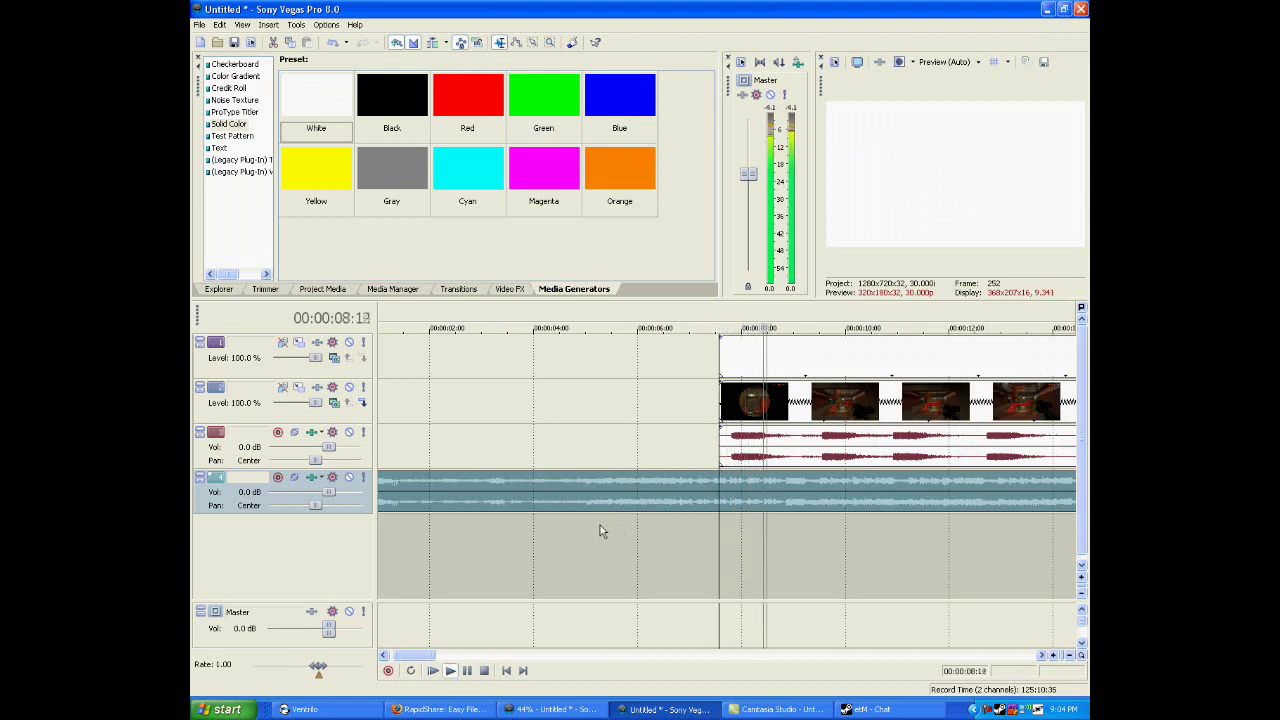
key("space")
key("space")
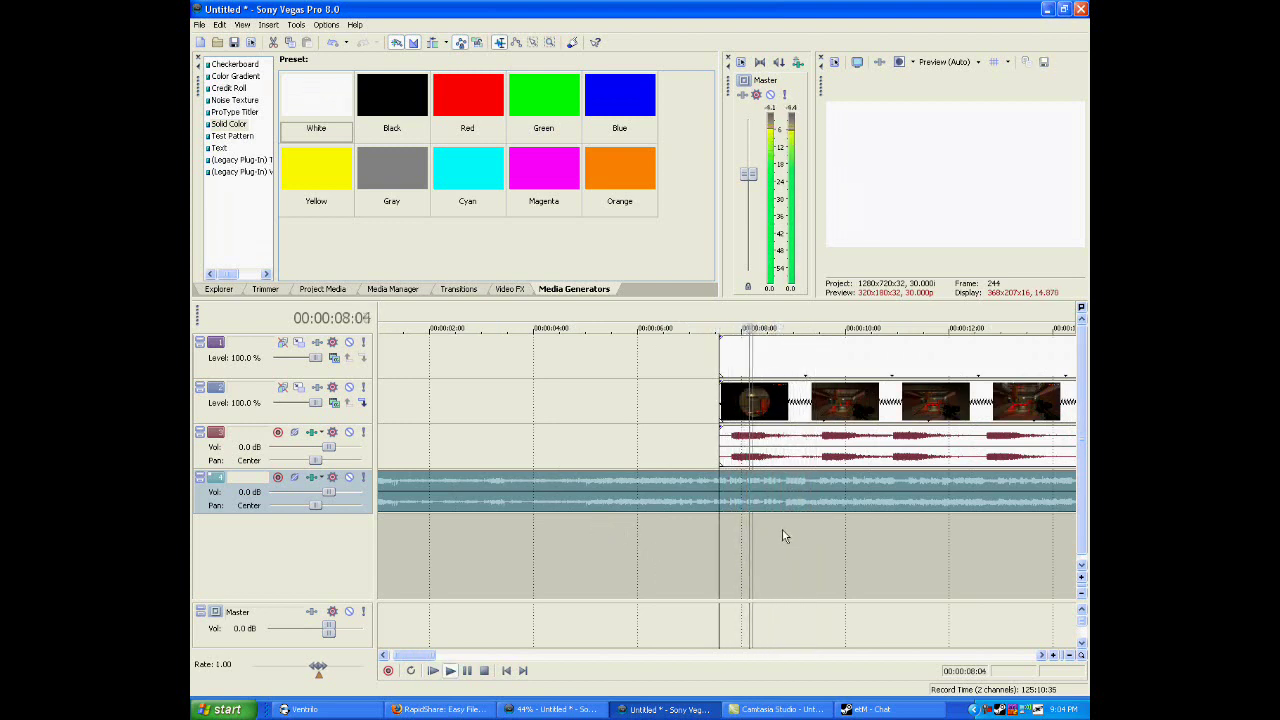
key("space")
Step: Place a timeline marker on the first beat at 00:00:08:26
left_click_drag(718, 521, 782, 525)
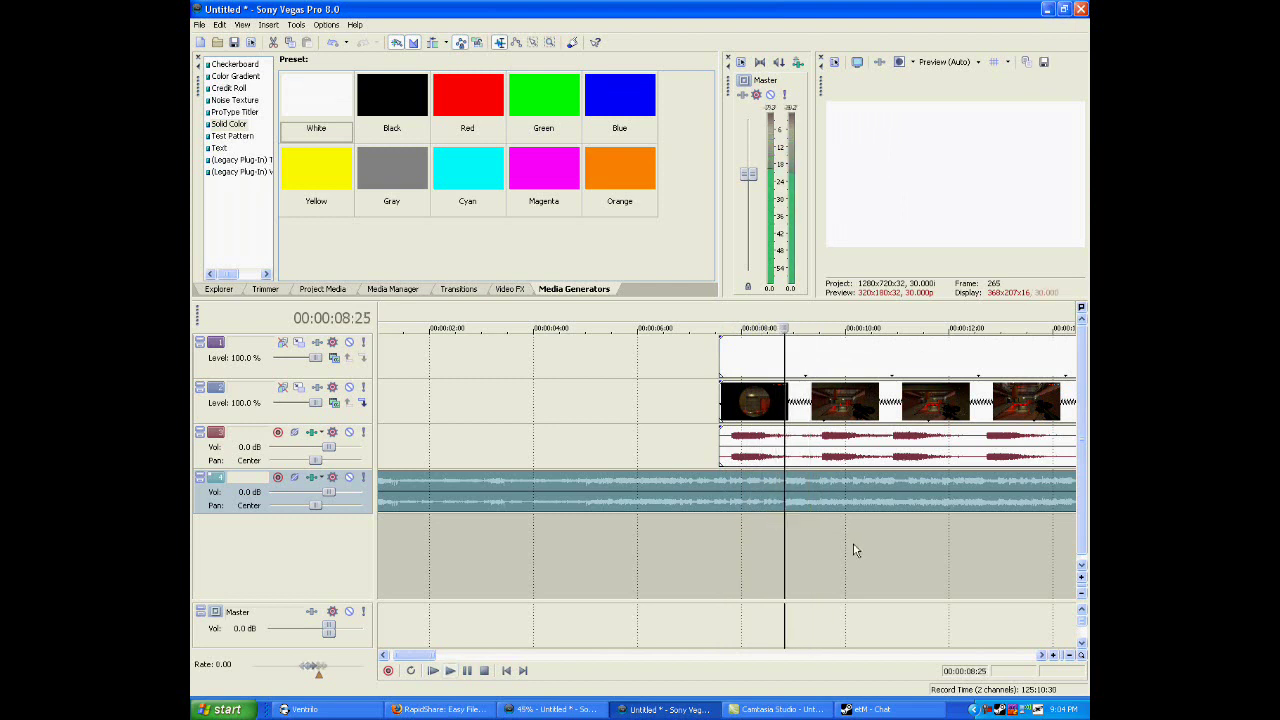
key("alt+Right")
key("m")
key("Return")
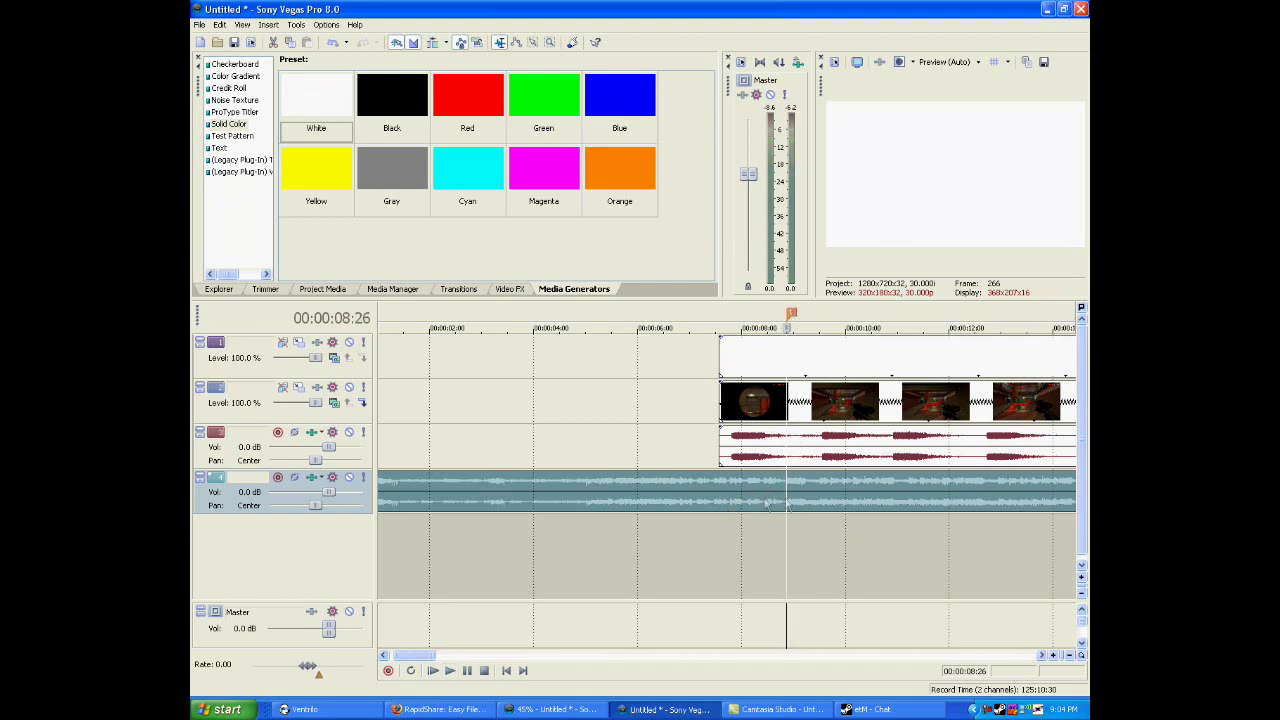
Step: Find the second beat by playing and nudging the cursor, and place a marker at 00:00:10:19
key("space")
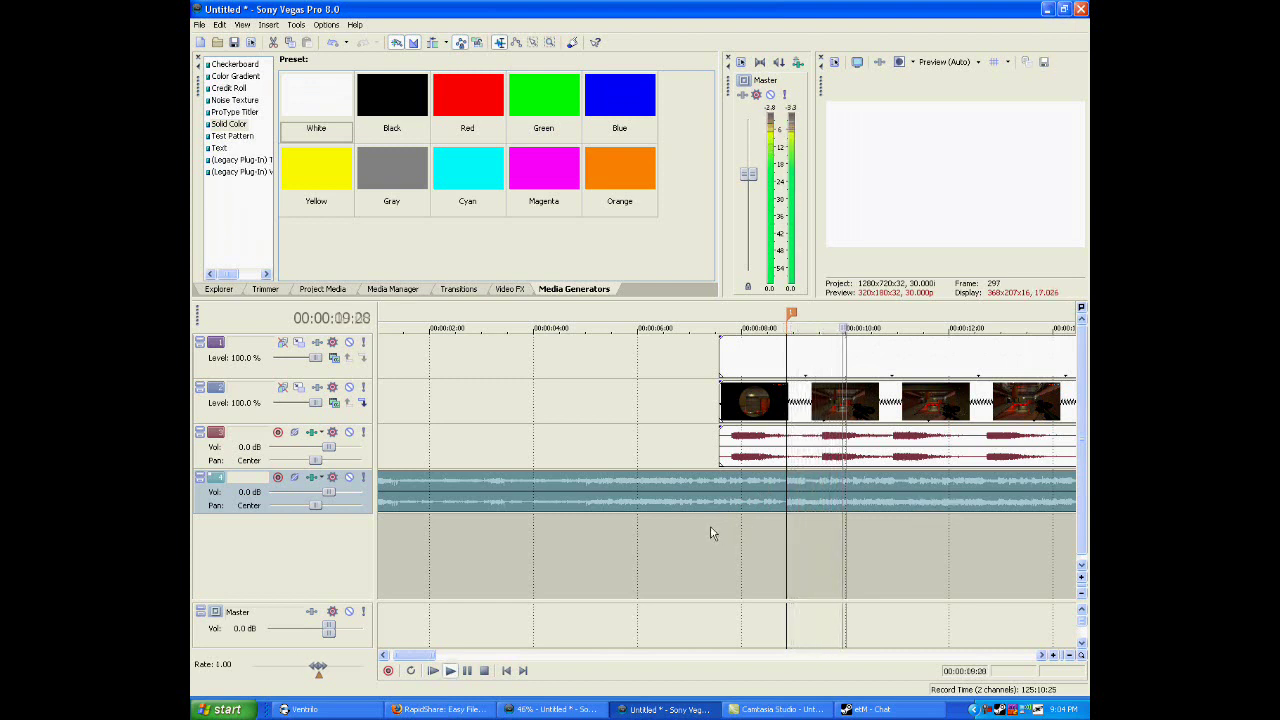
key("space")
left_click_drag(788, 542, 850, 540)
key("space")
key("space")
key("space")
key("space")
key("Right")
key("Right")
key("Right")
key("Right")
key("Right")
key("Right")
key("Right")
key("Right")
key("Right")
key("Right")
key("Right")
key("Right")
key("Right")
key("Right")
key("Right")
key("Right")
key("Right")
key("Left")
key("Left")
key("space")
key("space")
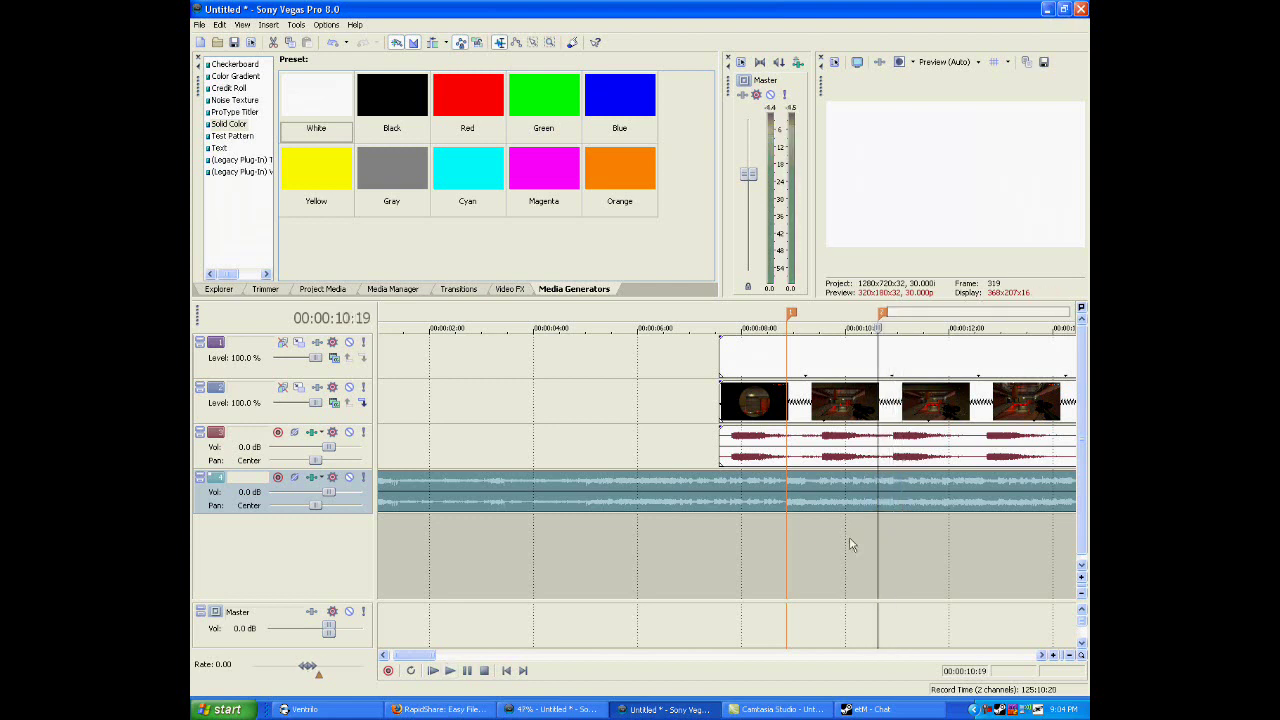
Step: Solo the music track and play from the second marker to listen for the next beat
key("space")
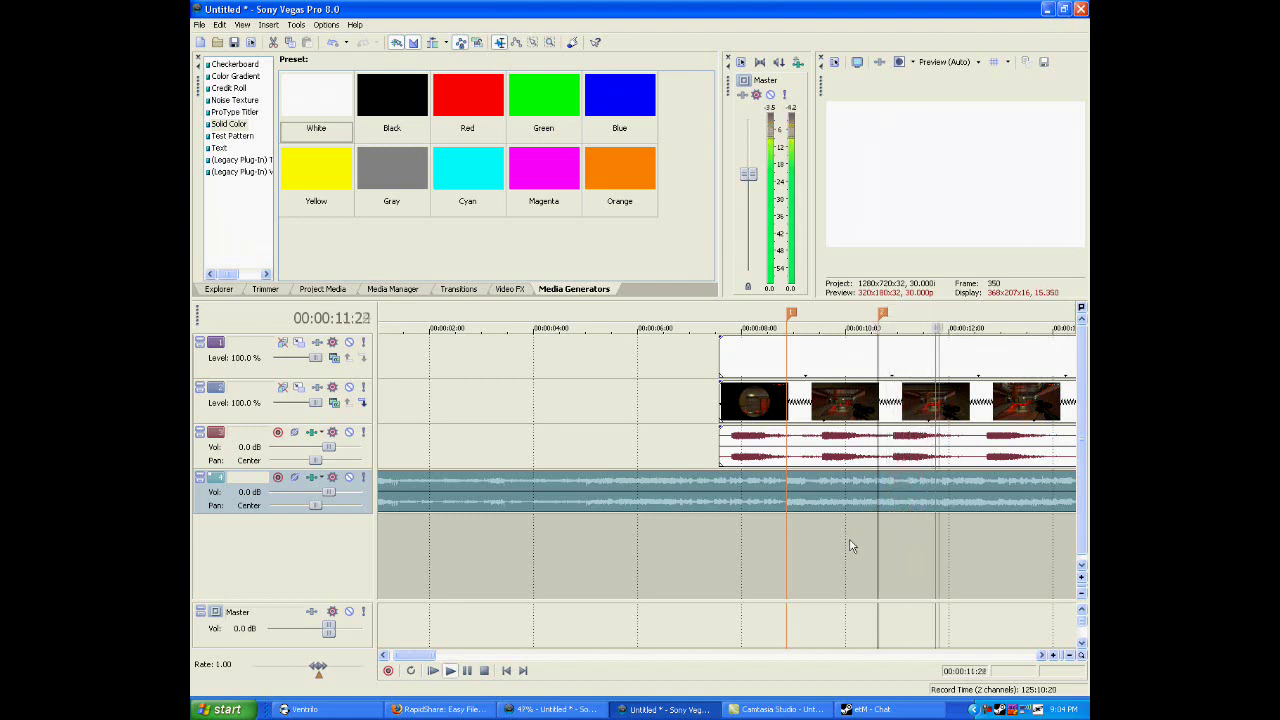
key("space")
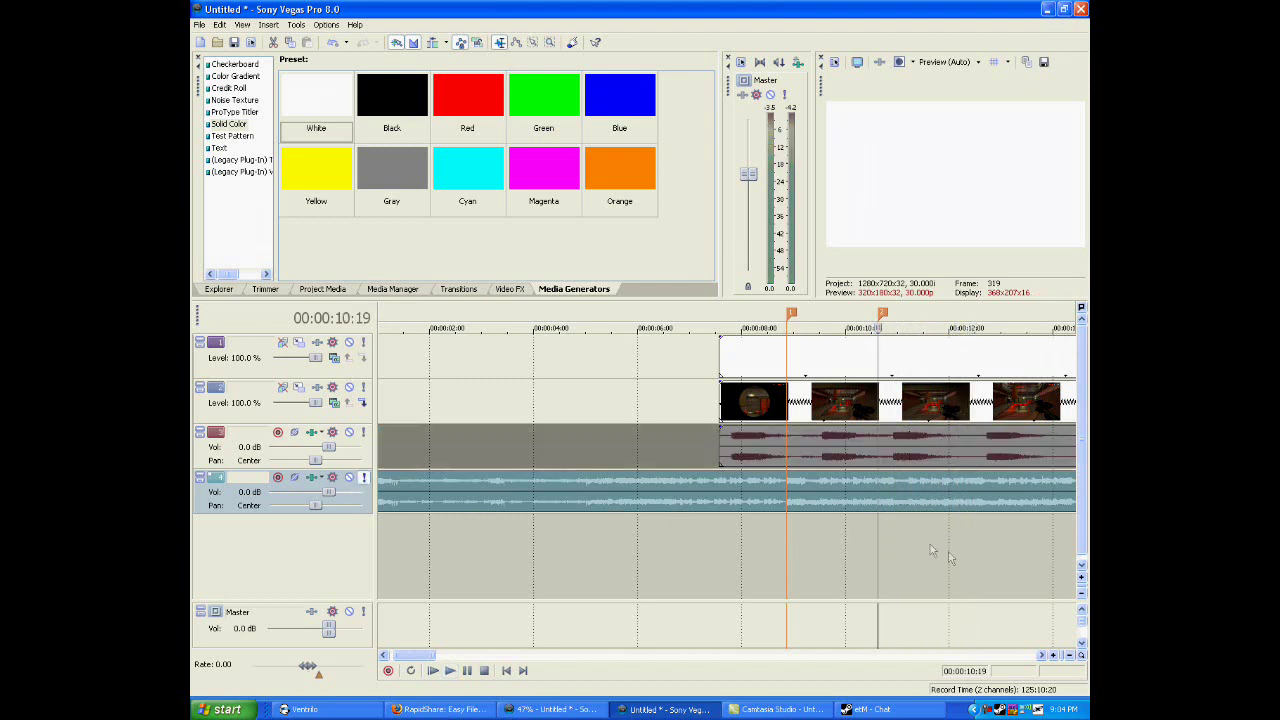
key("space")
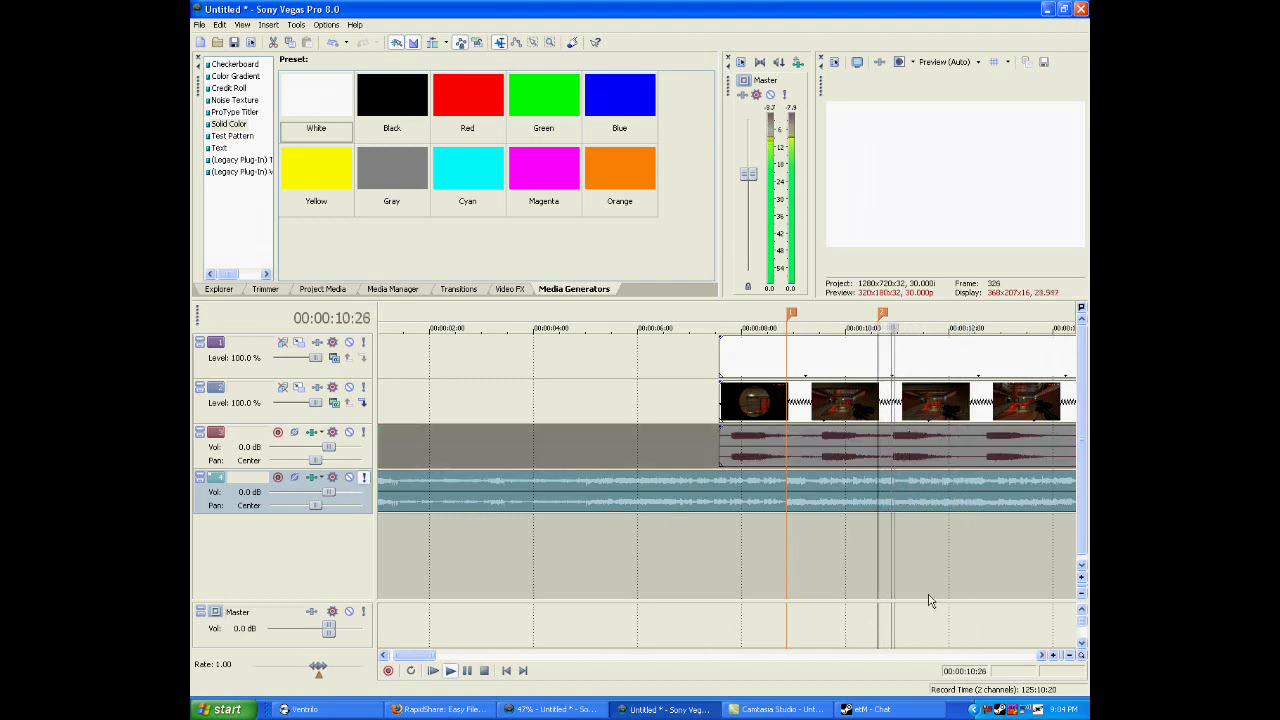
key("space")
Step: Pinpoint the third beat by replaying from nearby positions, and place a marker at 00:00:12:08
left_click(958, 552)
key("space")
key("space")
left_click(963, 547)
key("space")
key("space")
key("space")
key("space")
key("m")
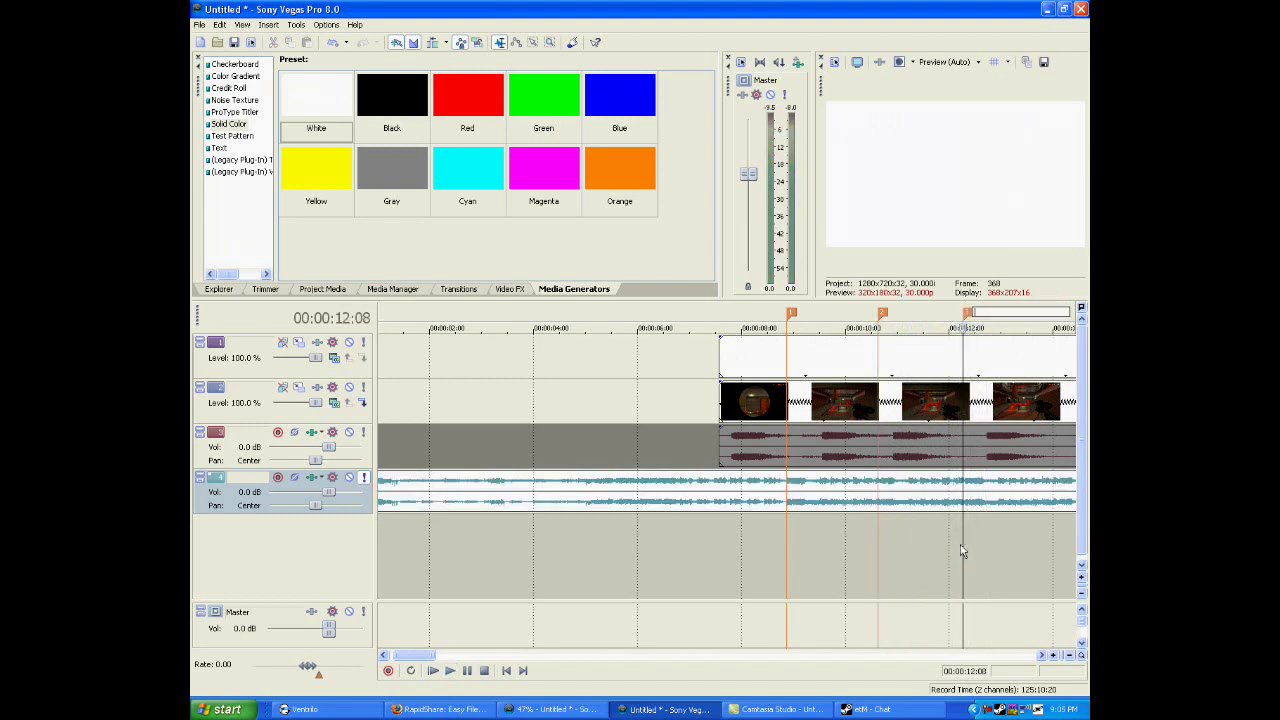
Step: Find the fourth beat by replaying the music past the third marker, and place a marker at about 00:00:14:00
key("space")
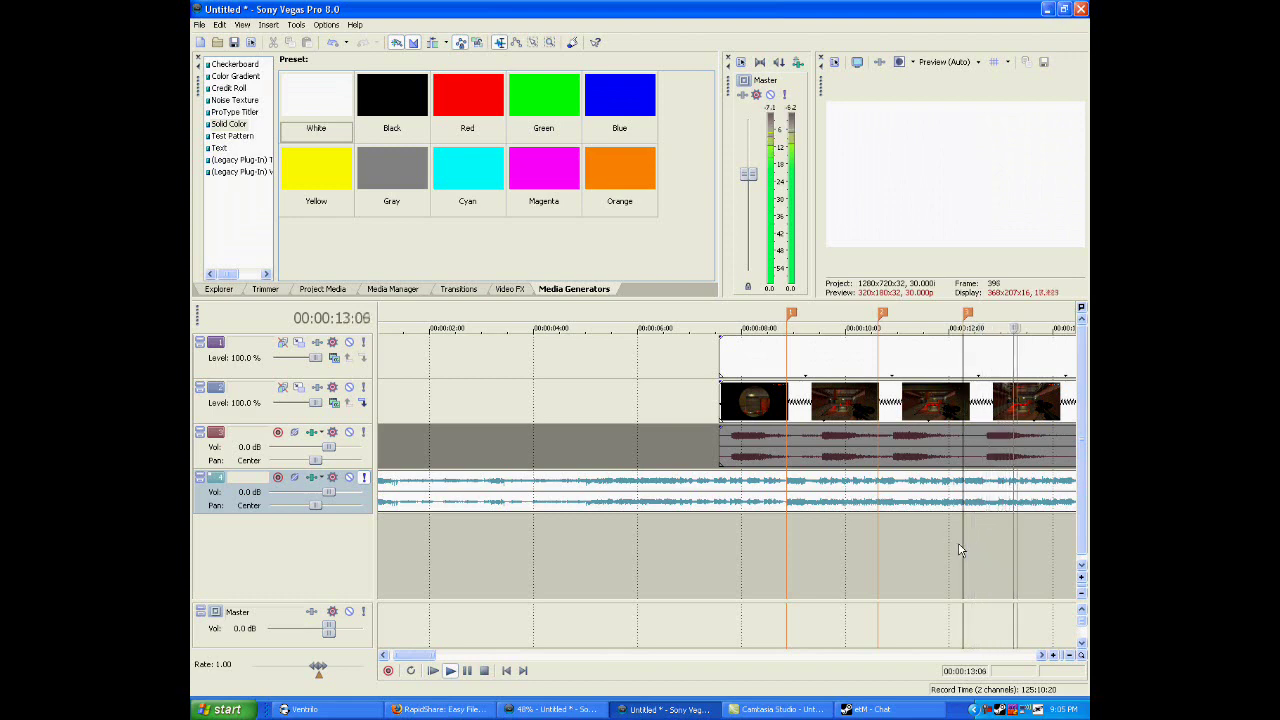
key("space")
left_click_drag(424, 655, 451, 655)
left_click(493, 592)
key("space")
key("space")
left_click_drag(493, 561, 525, 561)
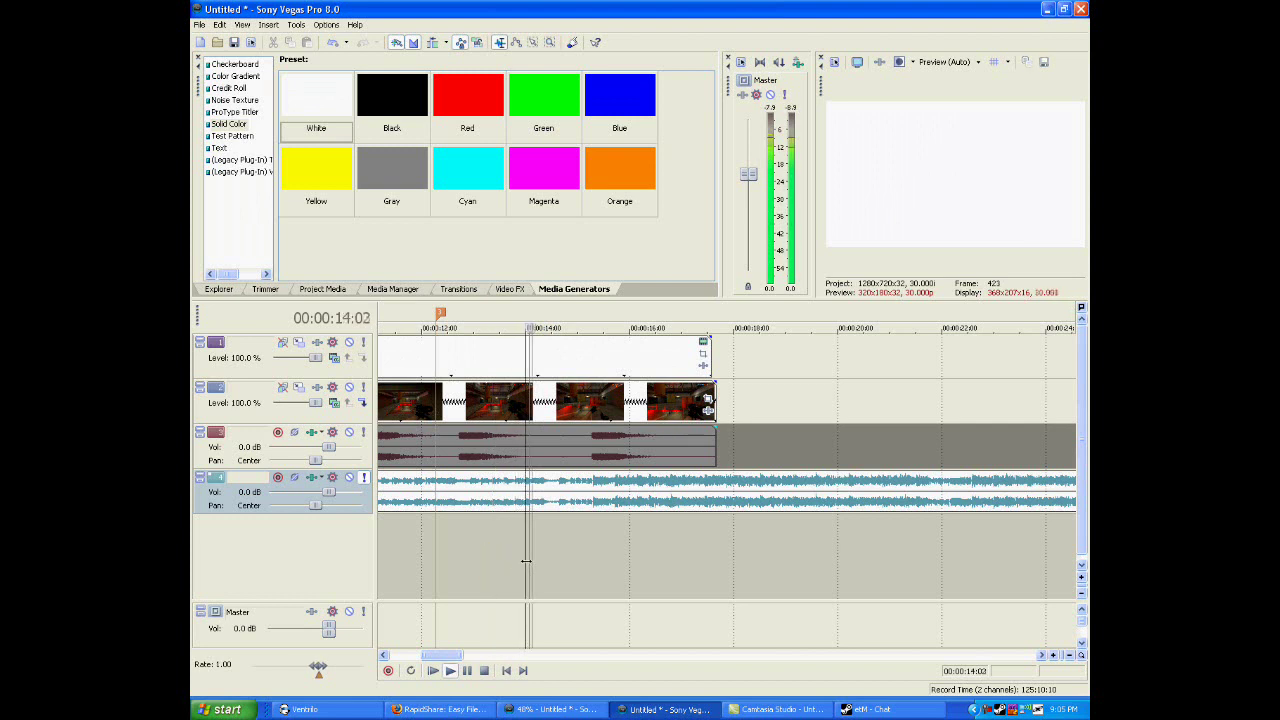
key("m")
Step: Find the fifth beat by playing and nudging the cursor, and place a marker at 00:00:15:22
key("space")
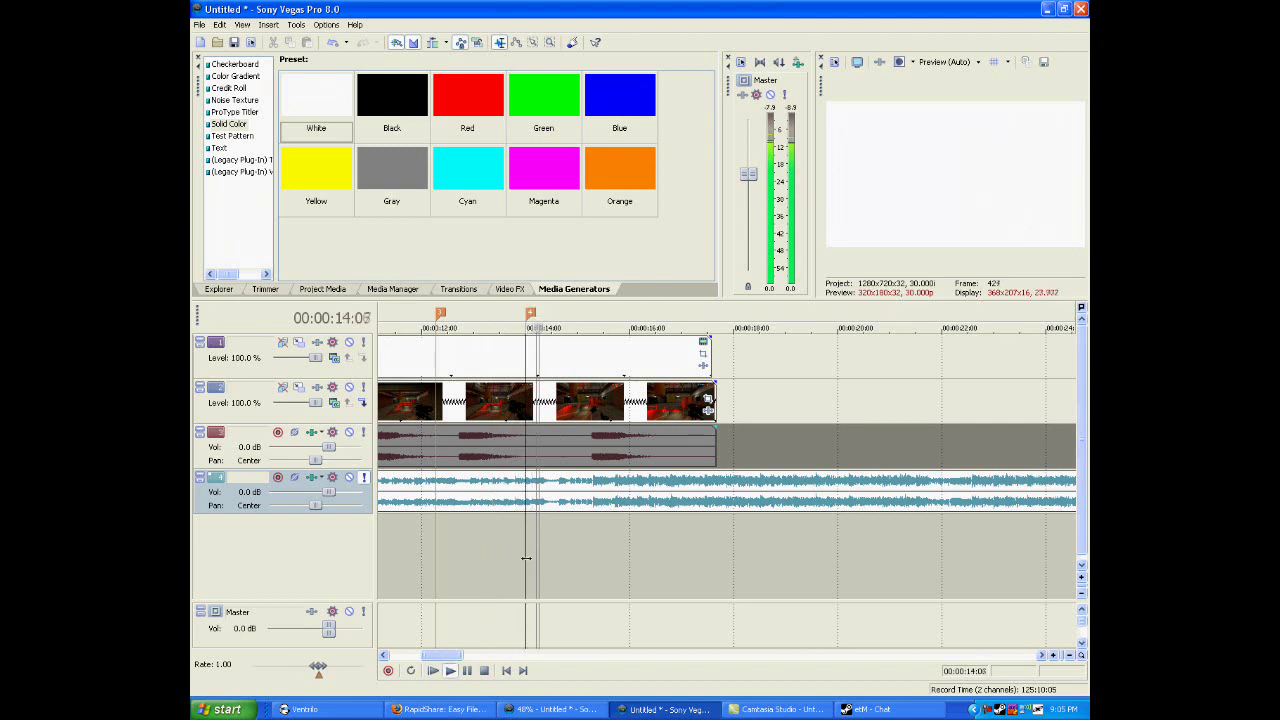
key("space")
key("space")
left_click(613, 556)
key("space")
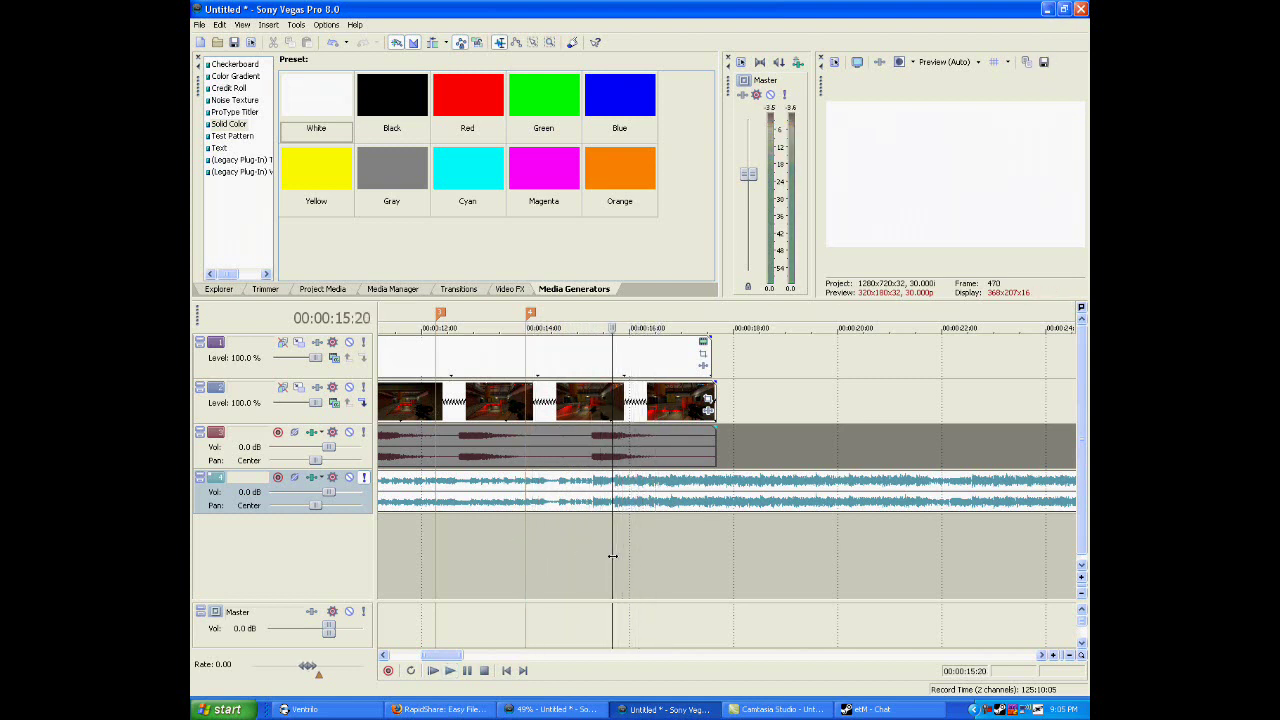
left_click_drag(613, 556, 616, 556)
key("m")
Step: Replay the music from the fifth marker to locate the sixth beat, and place a marker at about 00:00:16:11
key("Escape")
key("space")
key("space")
key("space")
key("space")
key("space")
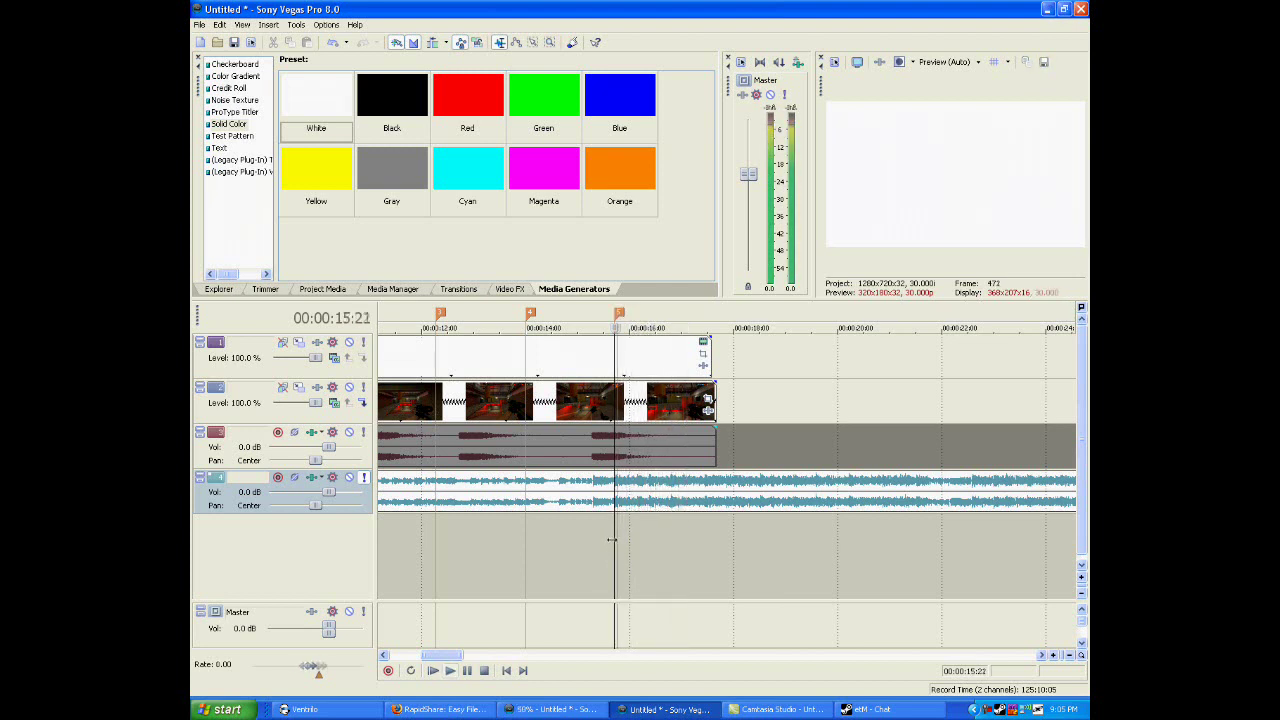
key("space")
left_click_drag(612, 539, 648, 539)
key("space")
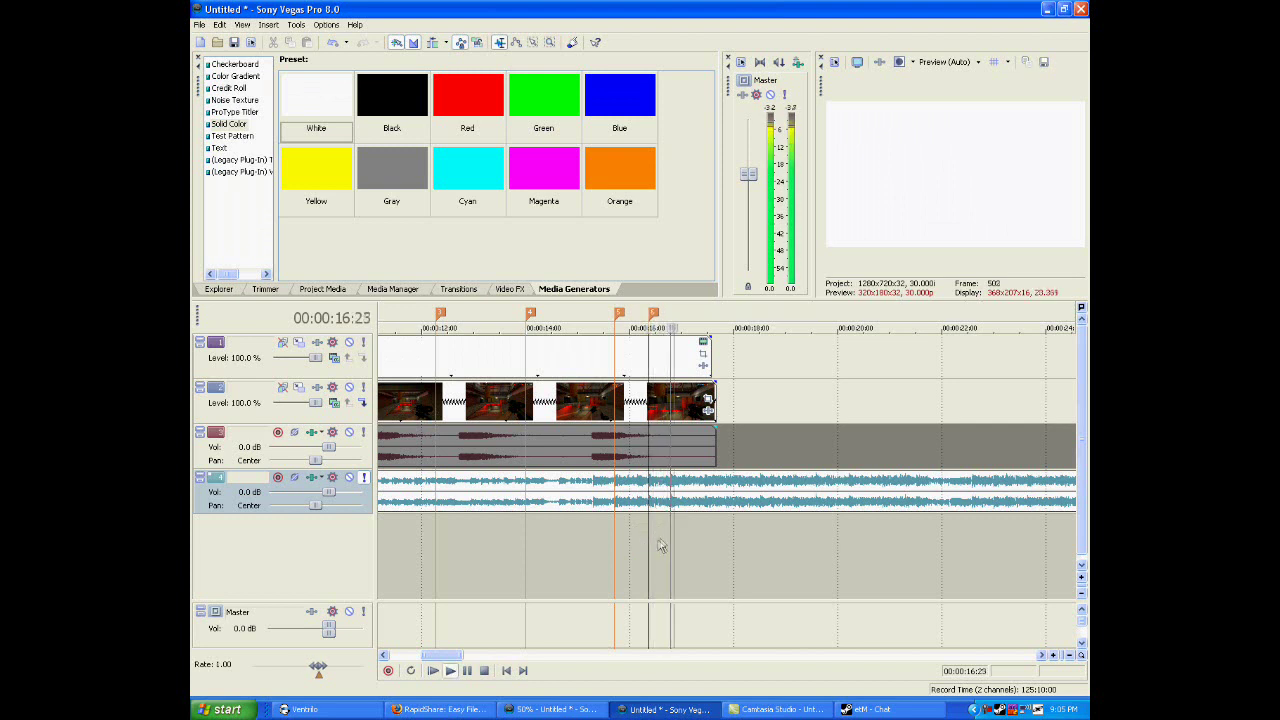
Step: Place the seventh beat marker at about 00:00:17:13, near the end of the gameplay clip, and clear any stray time selection
key("space")
left_click_drag(650, 540, 764, 555)
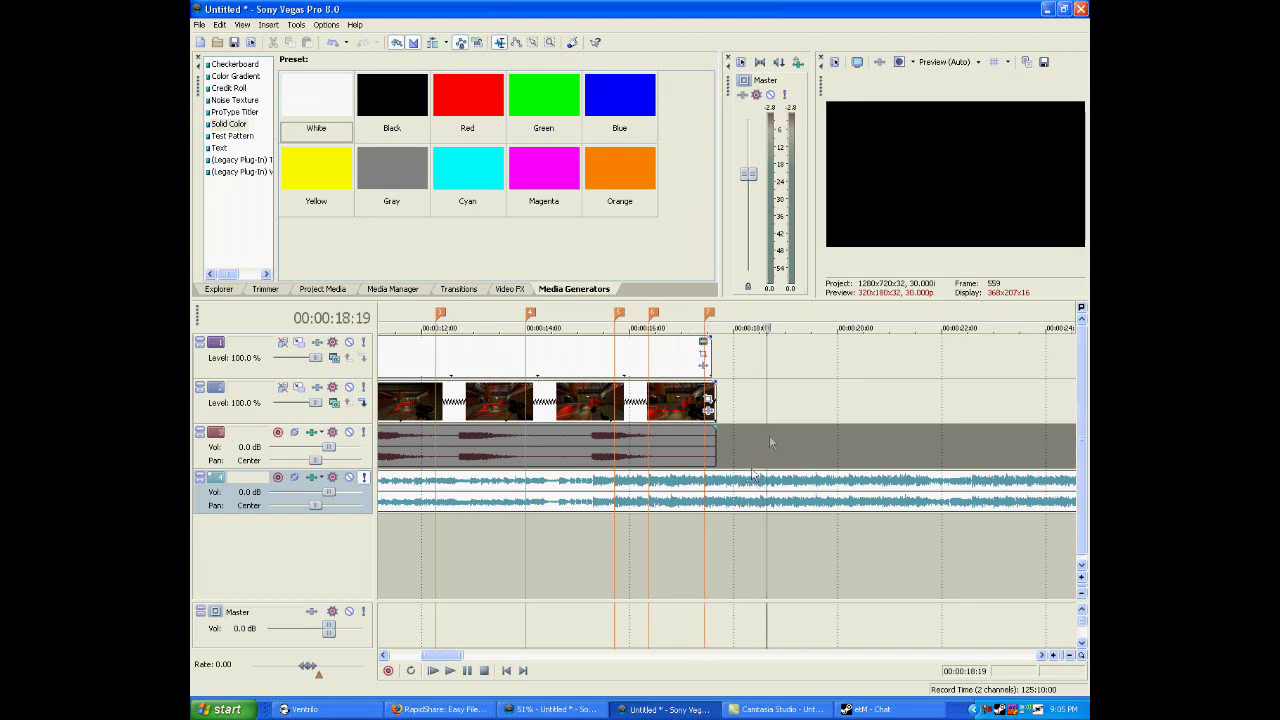
left_click_drag(769, 406, 372, 430)
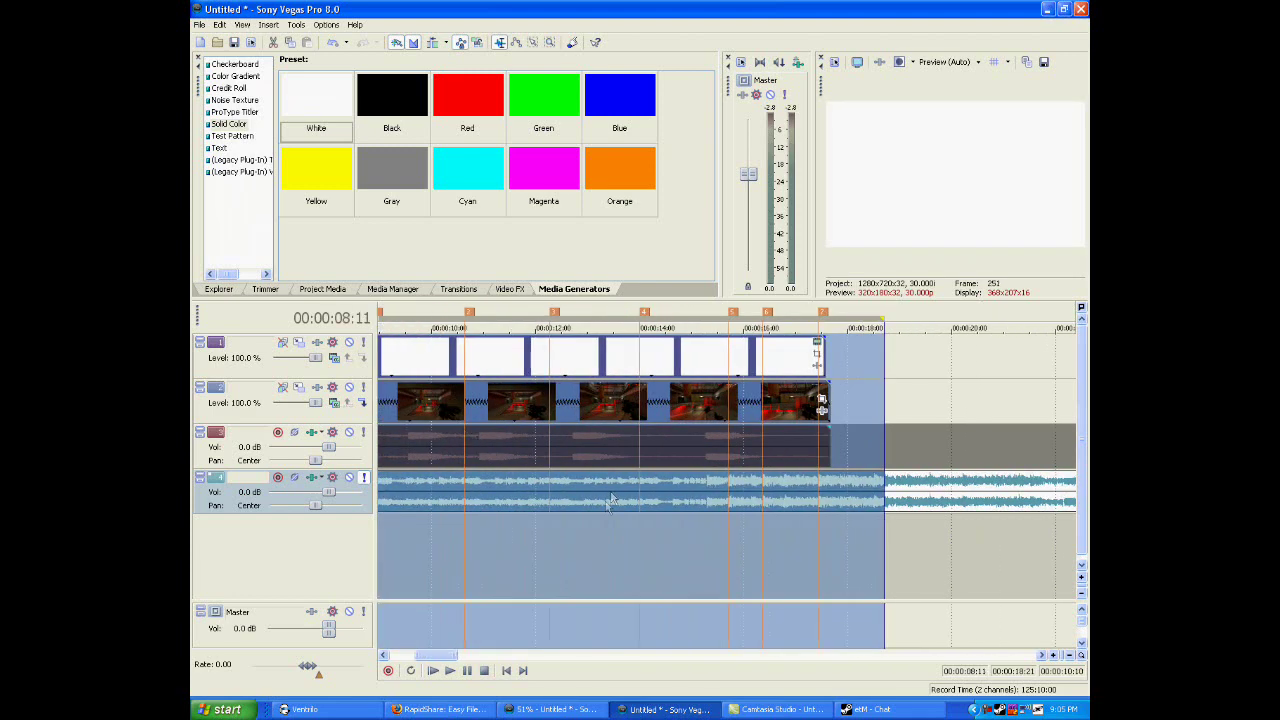
left_click(592, 542)
Step: Trim the white overlay event to about 5 frames and align its start with the third marker
scroll(589, 543, "down", 3)
left_click_drag(476, 355, 553, 357)
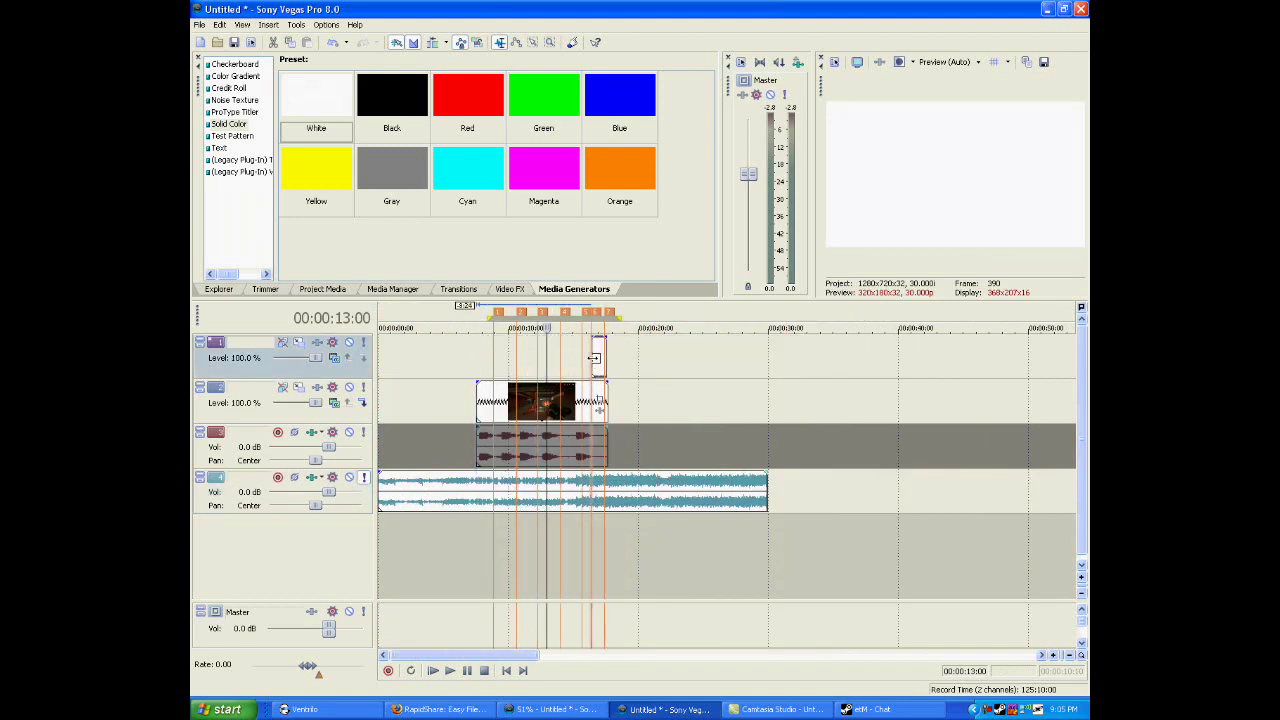
left_click_drag(594, 358, 596, 357)
scroll(703, 373, "up", 3)
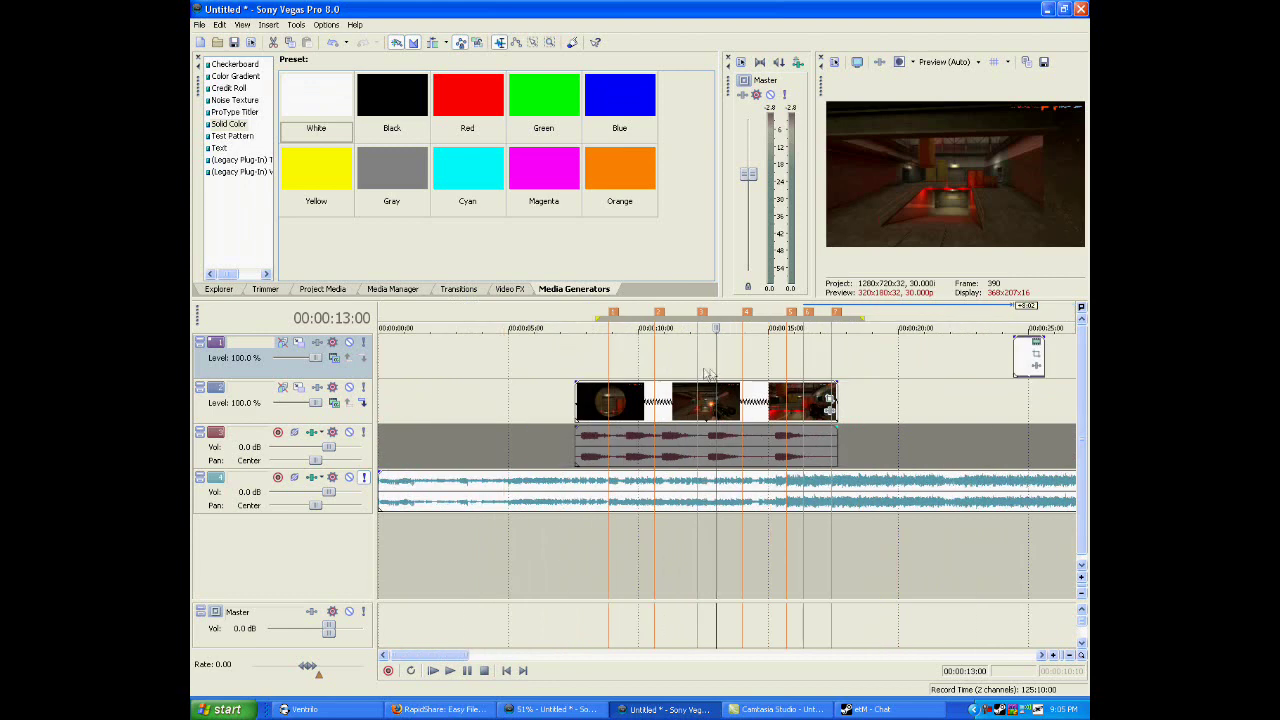
left_click_drag(1036, 372, 718, 366)
scroll(733, 366, "up", 8)
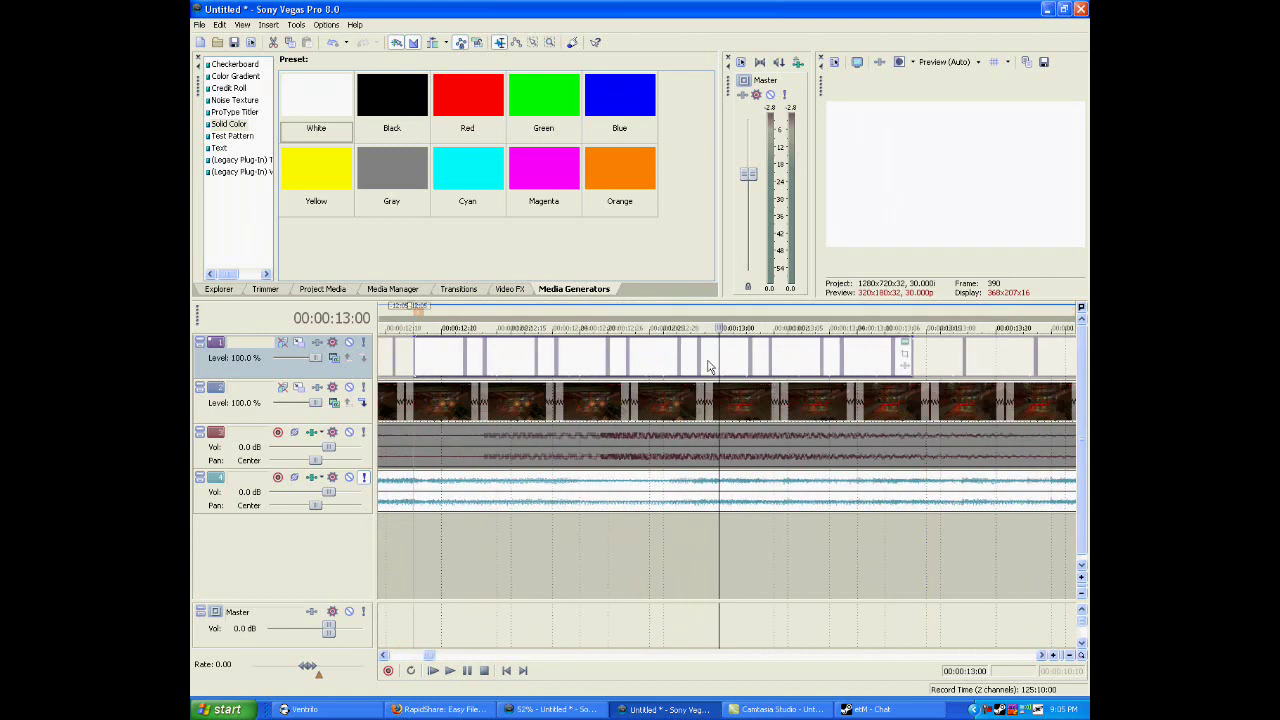
left_click_drag(815, 352, 647, 352)
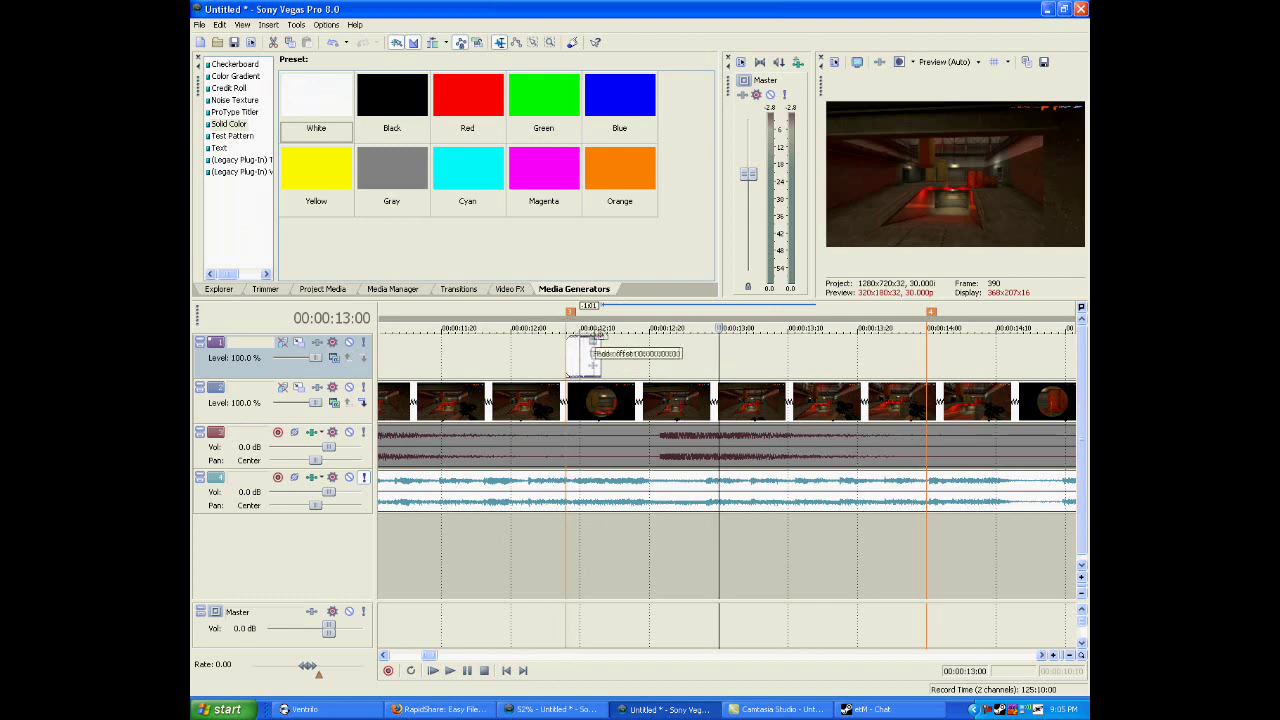
Step: Fade the short white event in and out, and move it so it starts at the first marker
scroll(667, 364, "down", 8)
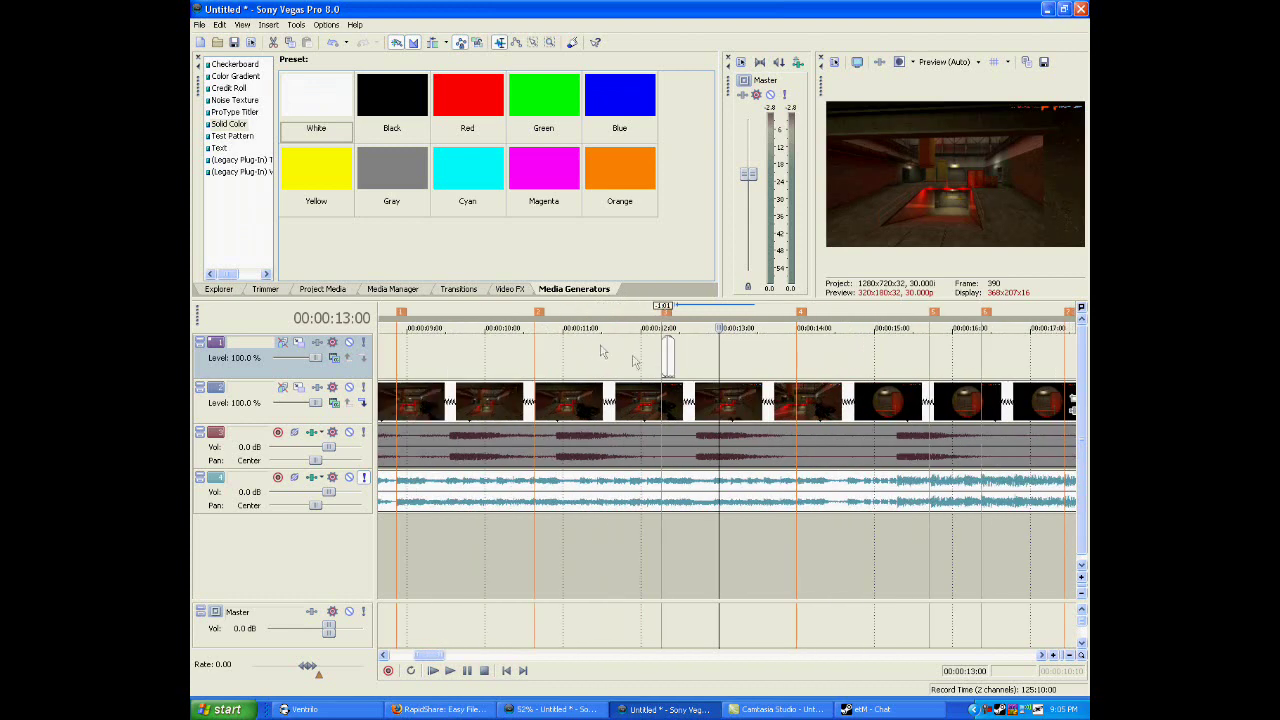
scroll(686, 355, "up", 5)
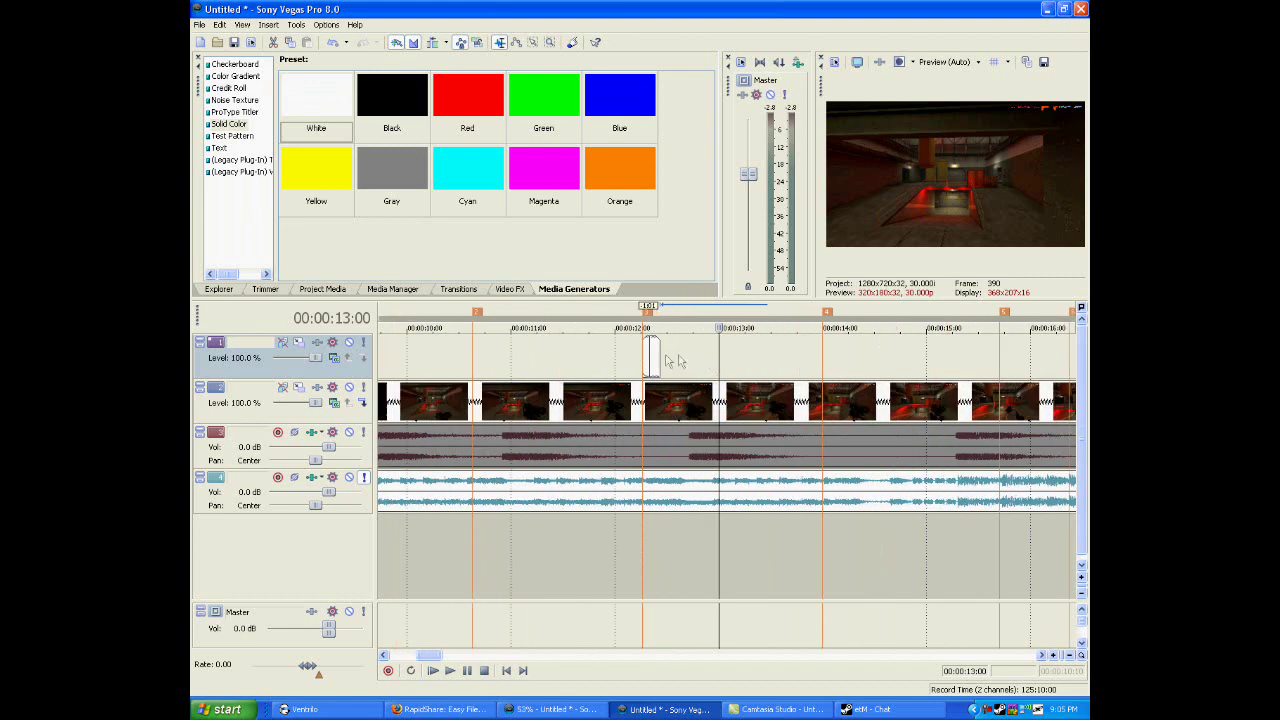
left_click_drag(628, 356, 655, 370)
scroll(648, 372, "down", 5)
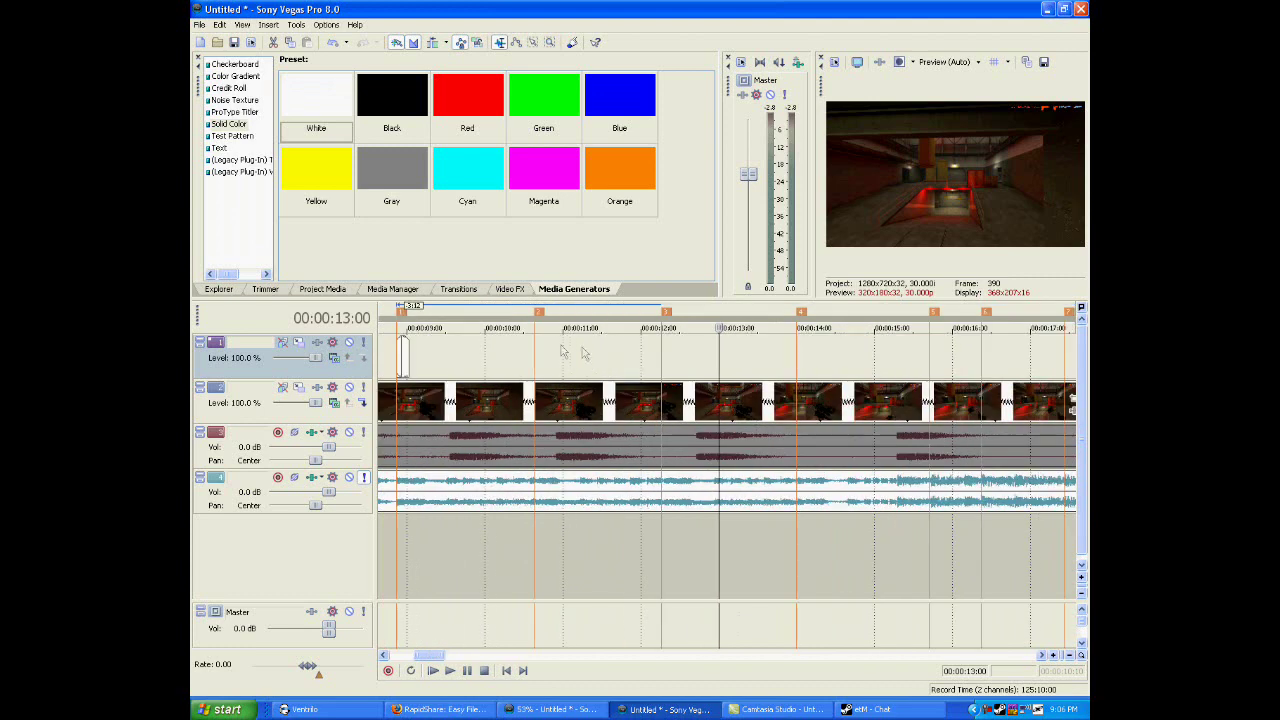
Step: Play the timeline from just before the first marker to preview the white flash against the music
left_click(450, 356)
left_click(450, 671)
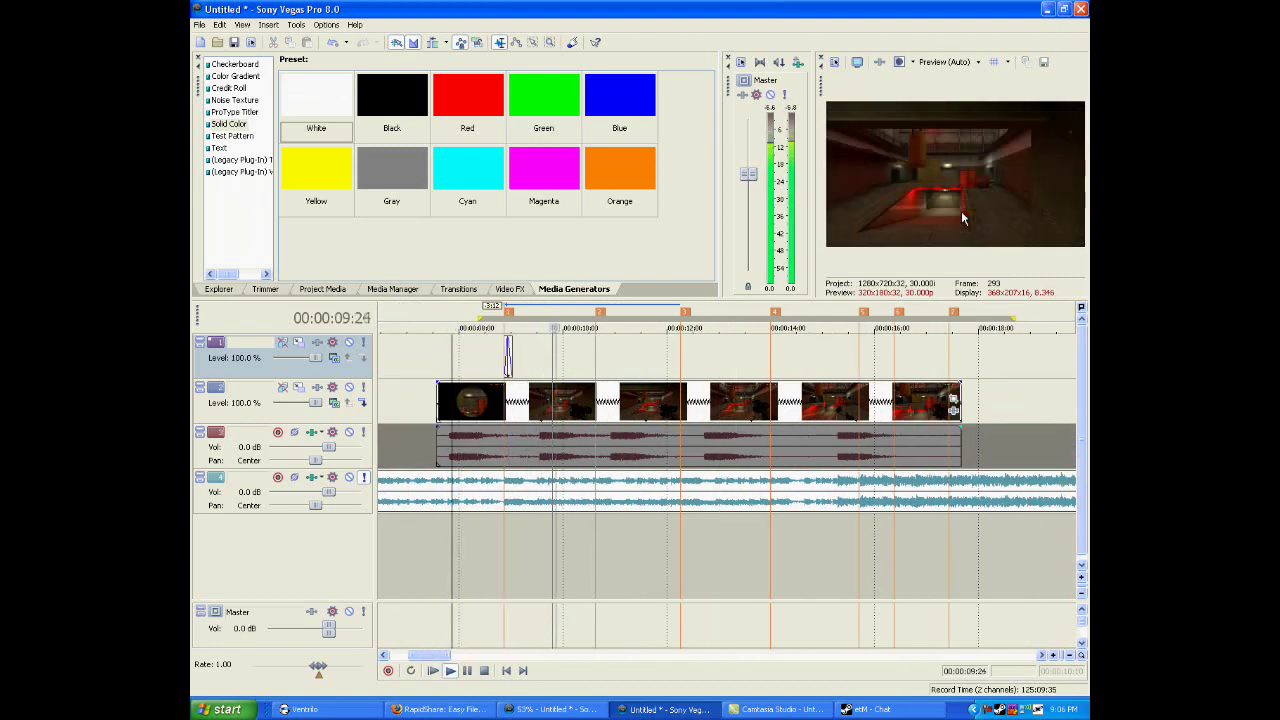
left_click(485, 671)
left_click(450, 671)
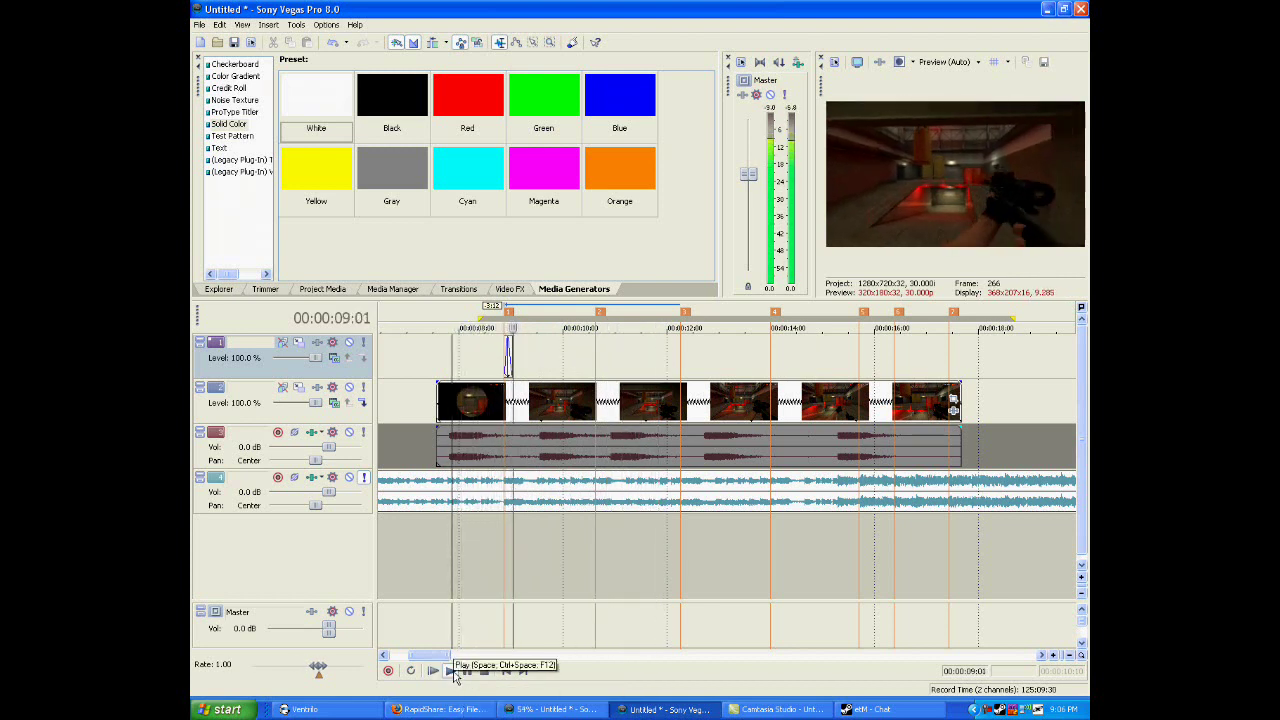
left_click(479, 545)
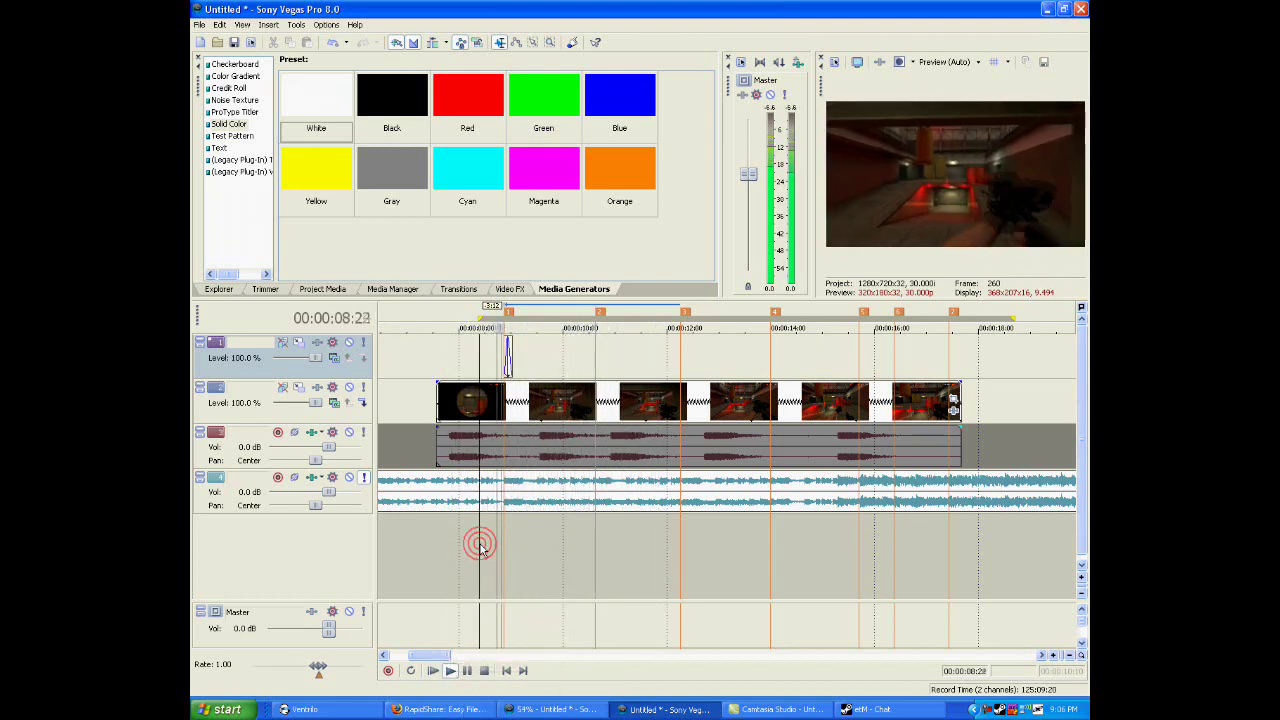
left_click(484, 671)
Step: Copy the white flash event and paste it on the overlay track at the second marker, 00:00:10:19
scroll(485, 620, "down", 5)
scroll(483, 618, "up", 6)
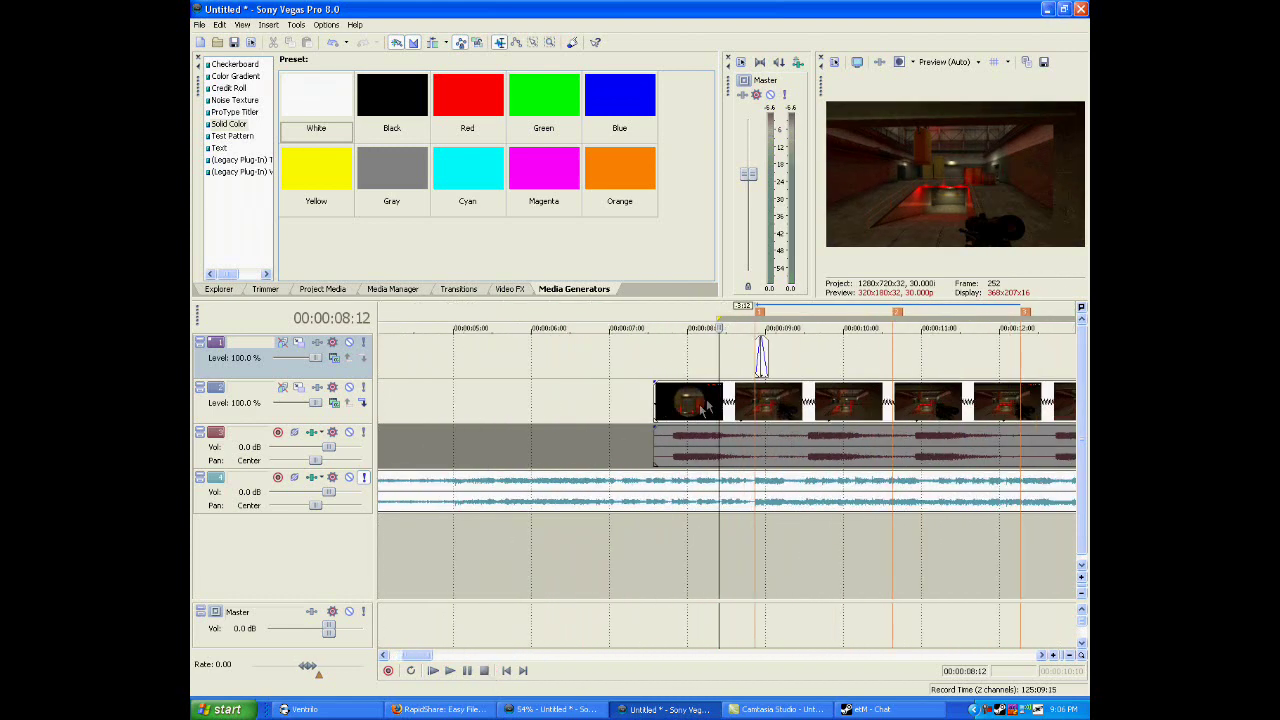
scroll(761, 372, "up", 3)
right_click(832, 362)
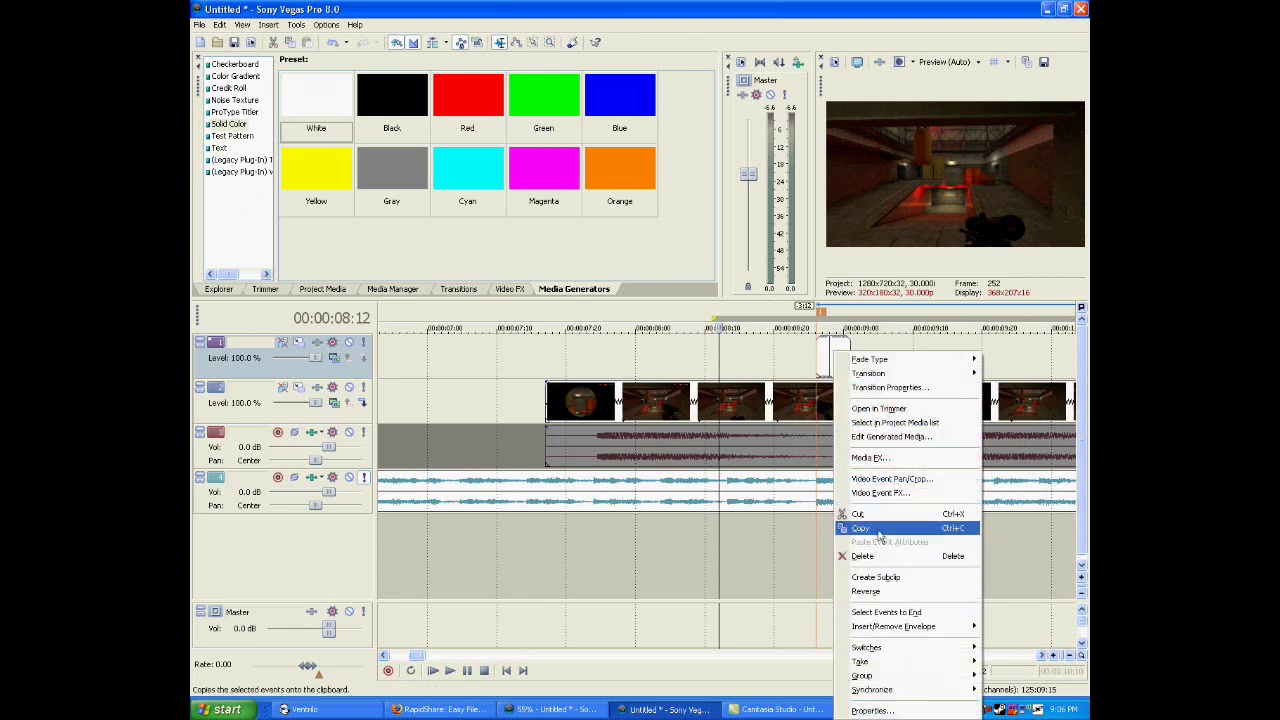
left_click(878, 529)
scroll(754, 365, "down", 3)
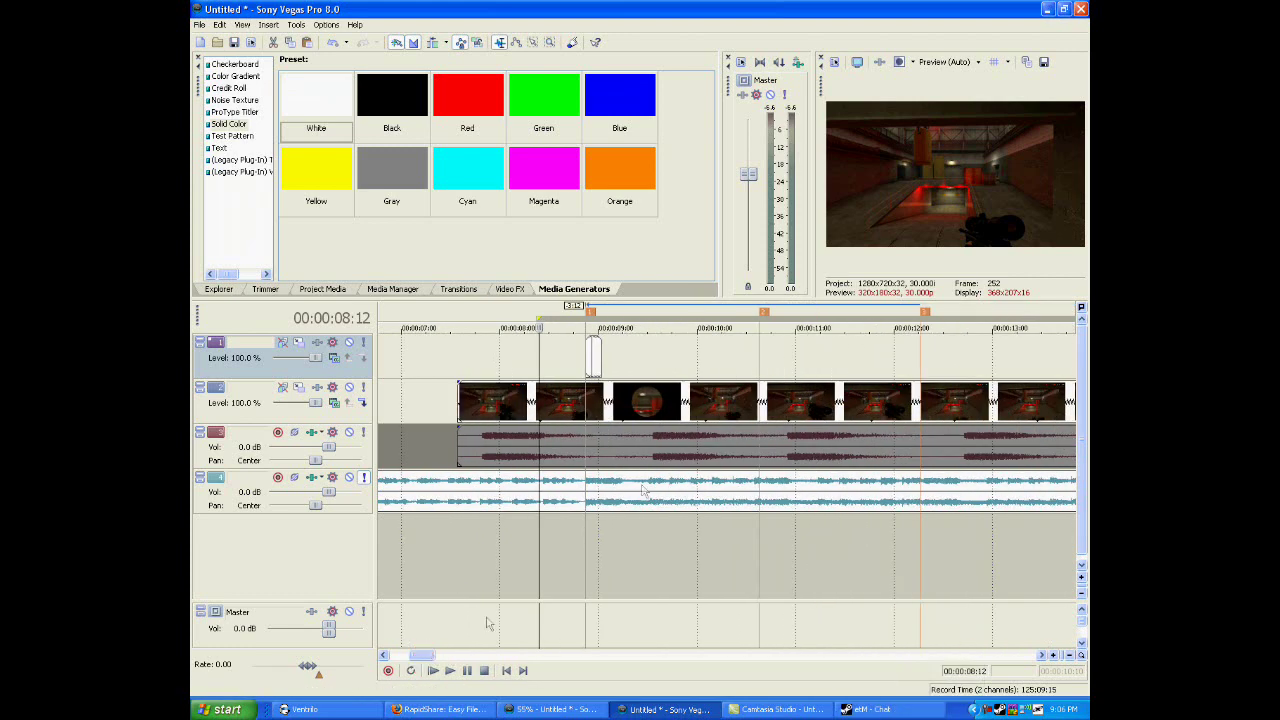
left_click(760, 362)
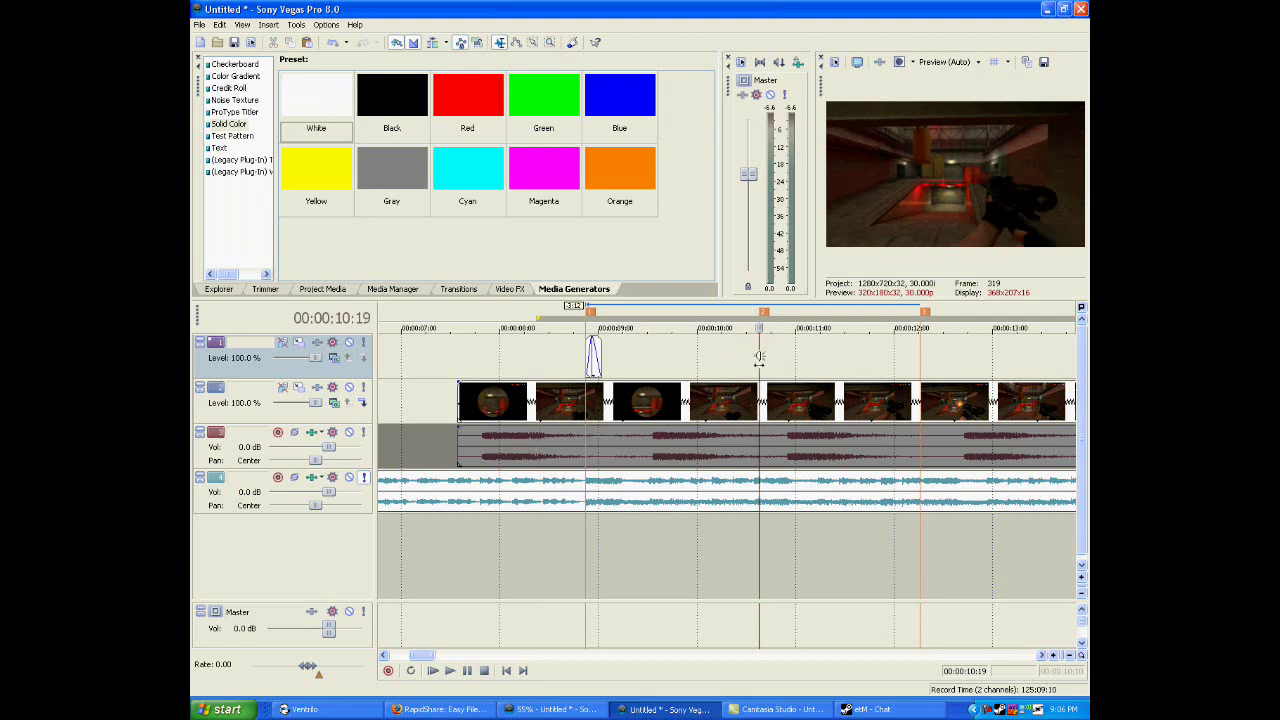
key("ctrl+v")
left_click(733, 303)
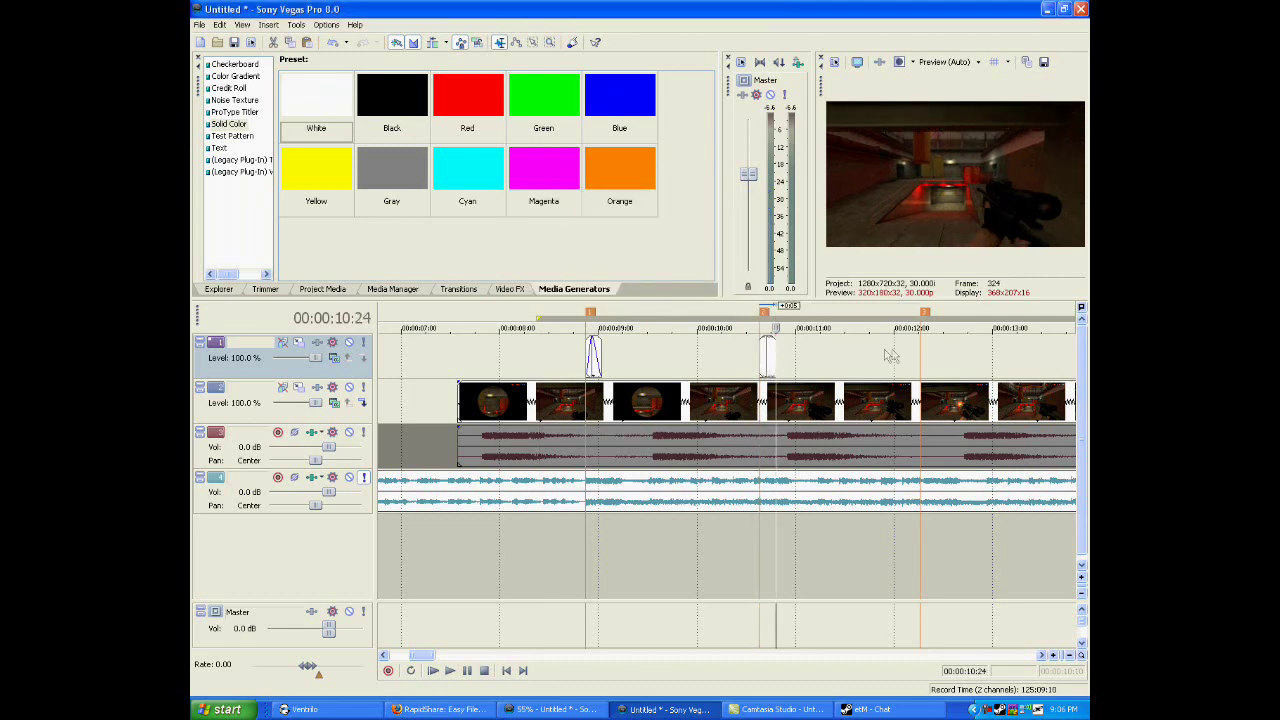
Step: Paste the white flash event on the overlay track at the third and fourth markers
left_click(922, 355)
key("ctrl+v")
left_click(739, 297)
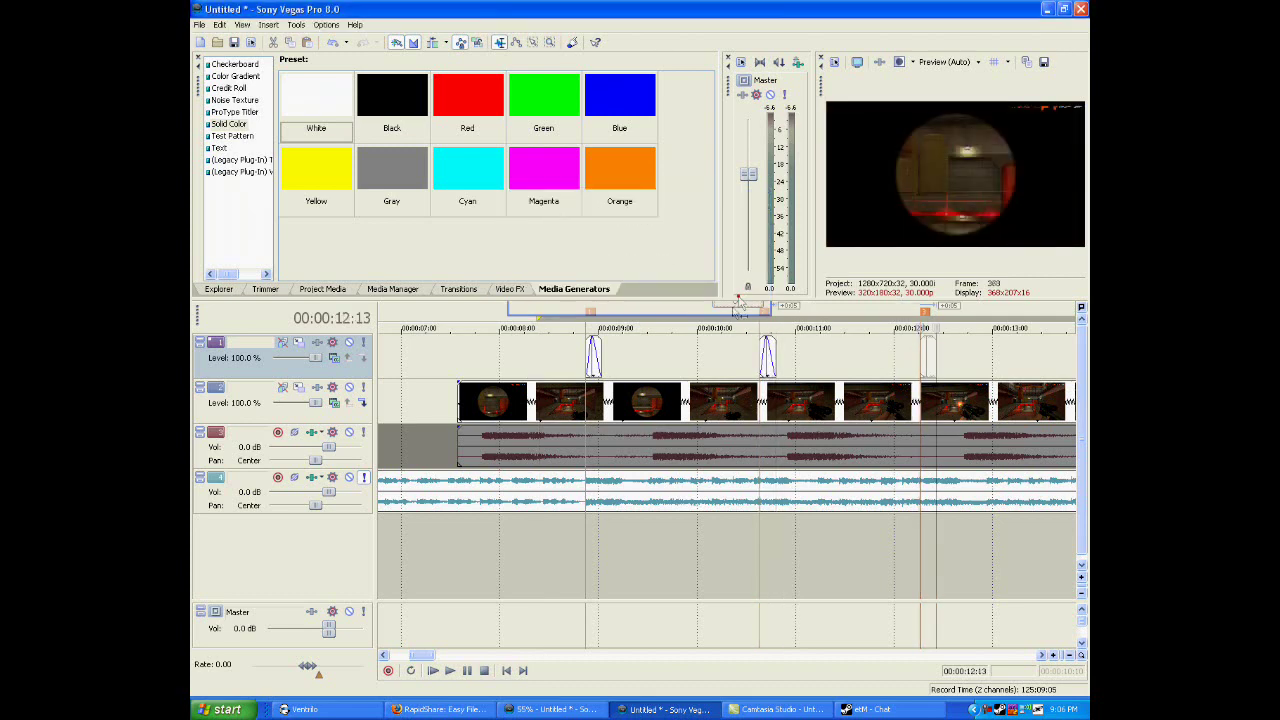
left_click_drag(418, 658, 447, 655)
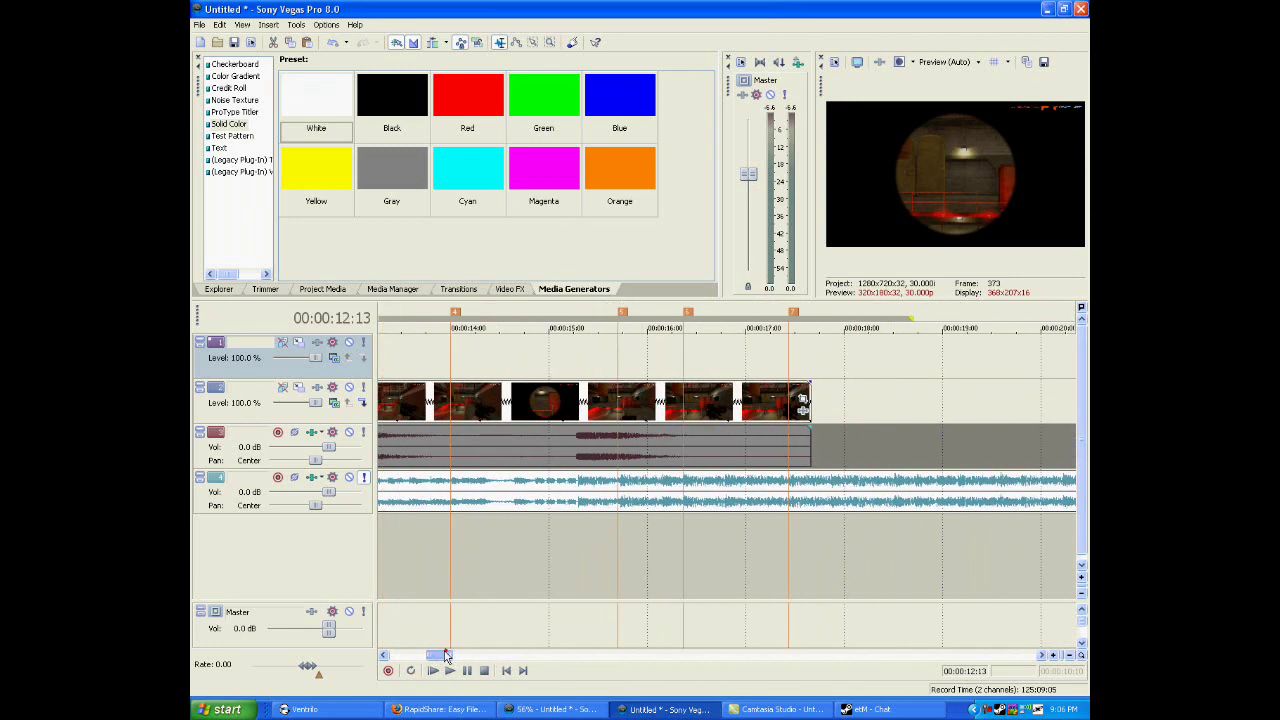
left_click(450, 372)
key("ctrl+v")
left_click(736, 300)
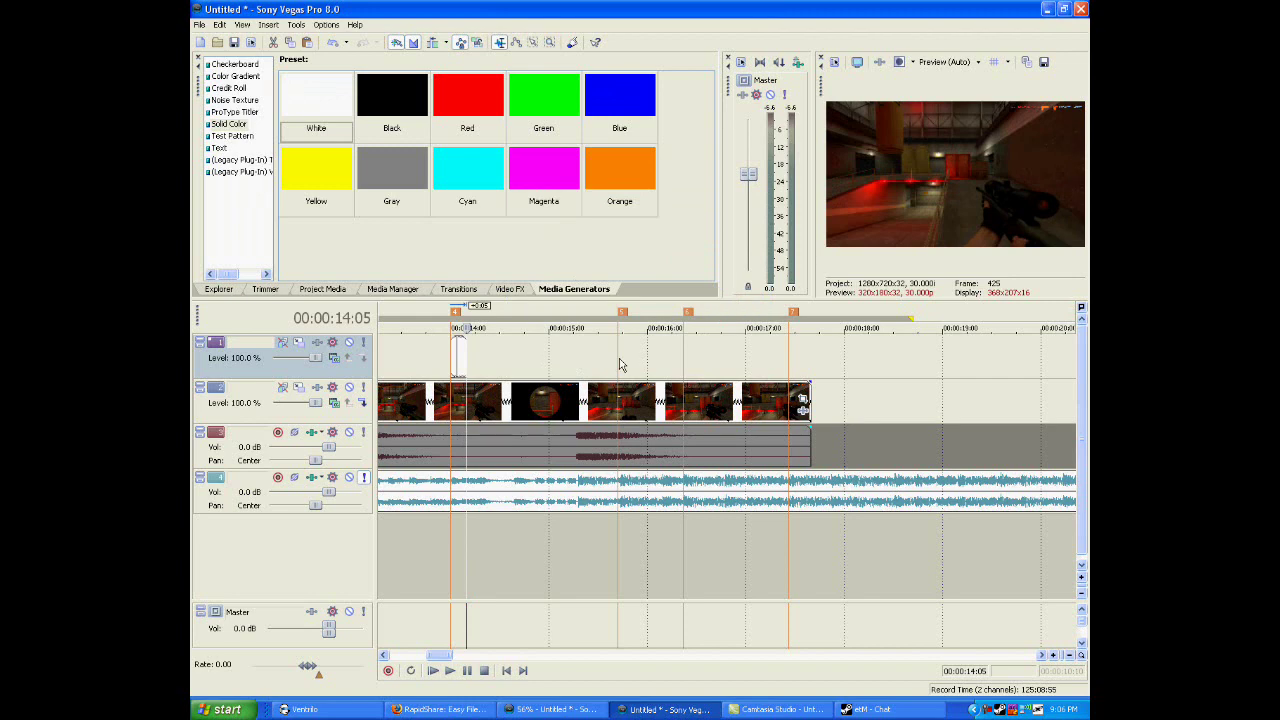
Step: Paste the white flash event on the overlay track at the fifth and sixth markers
left_click(618, 370)
right_click(700, 363)
left_click(726, 371)
left_click(737, 298)
left_click(684, 365)
right_click(684, 355)
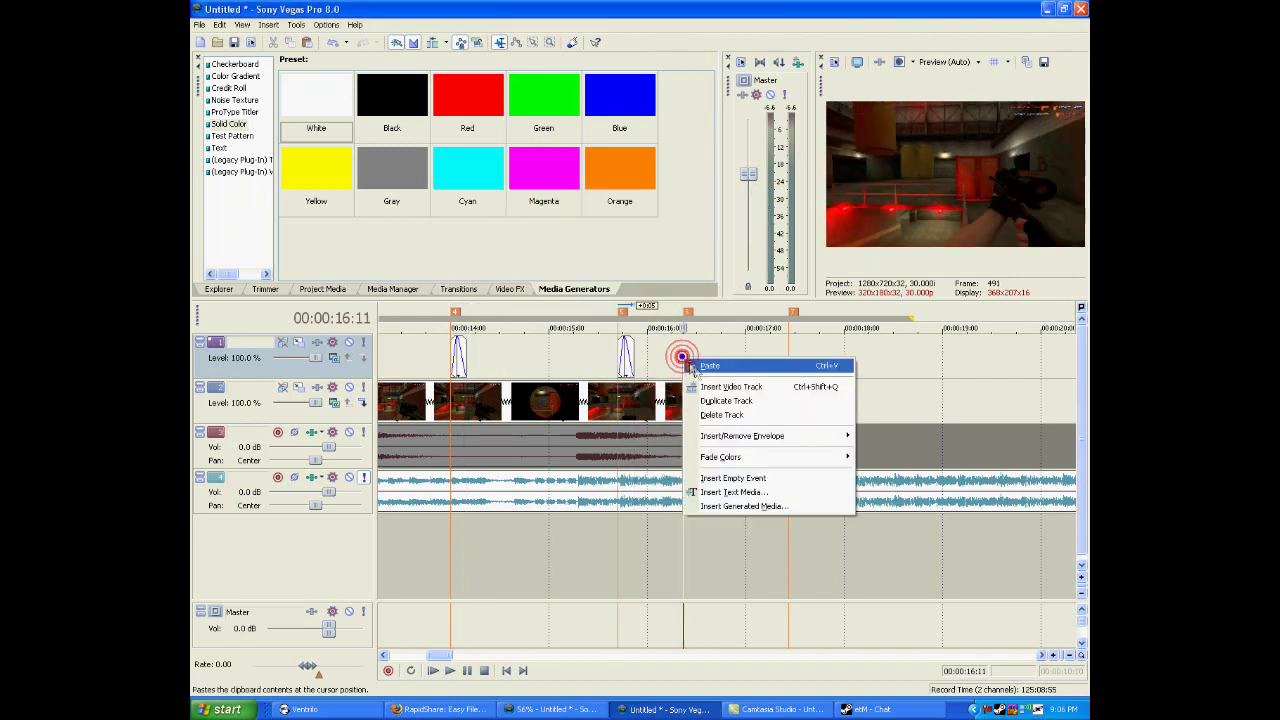
left_click(710, 362)
left_click(736, 301)
Step: Paste the white flash event on the overlay track at the seventh marker
left_click(789, 365)
right_click(792, 345)
left_click(810, 356)
left_click(736, 301)
Step: Play the sequence from 00:00:05:01 through the last marker to check all the flashes against the beats
scroll(617, 424, "down", 10)
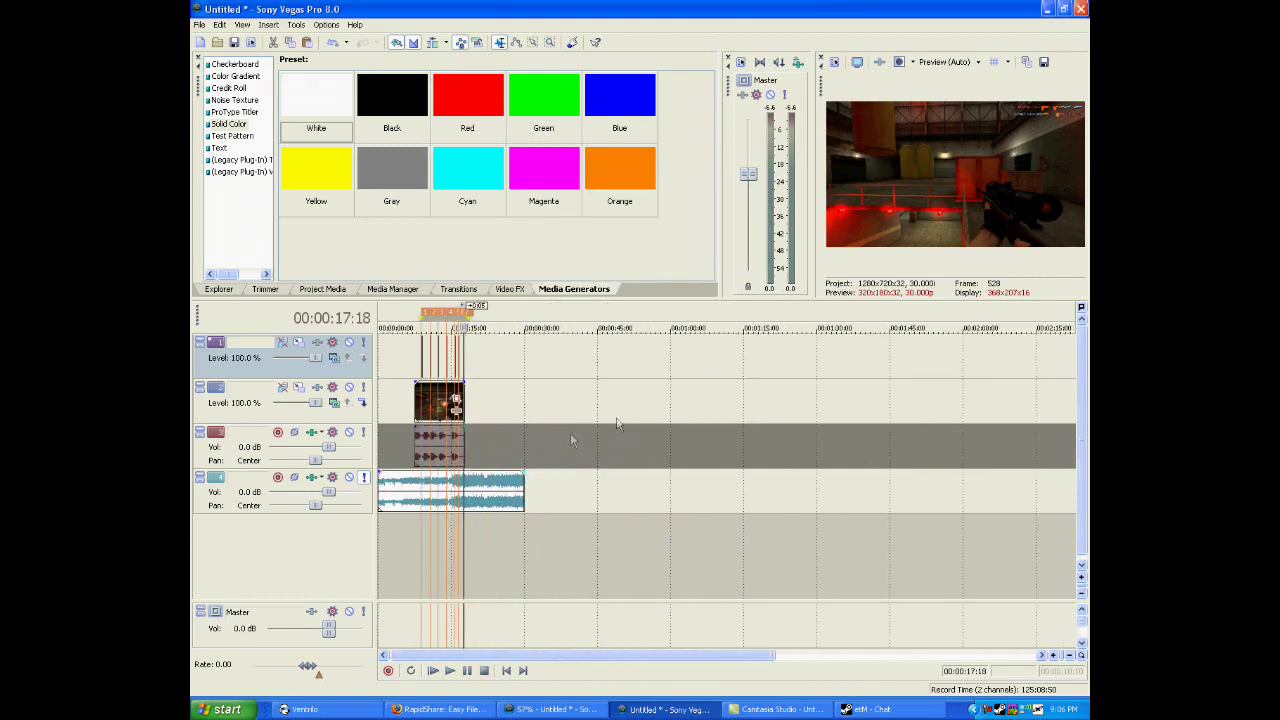
left_click(402, 522)
left_click(451, 673)
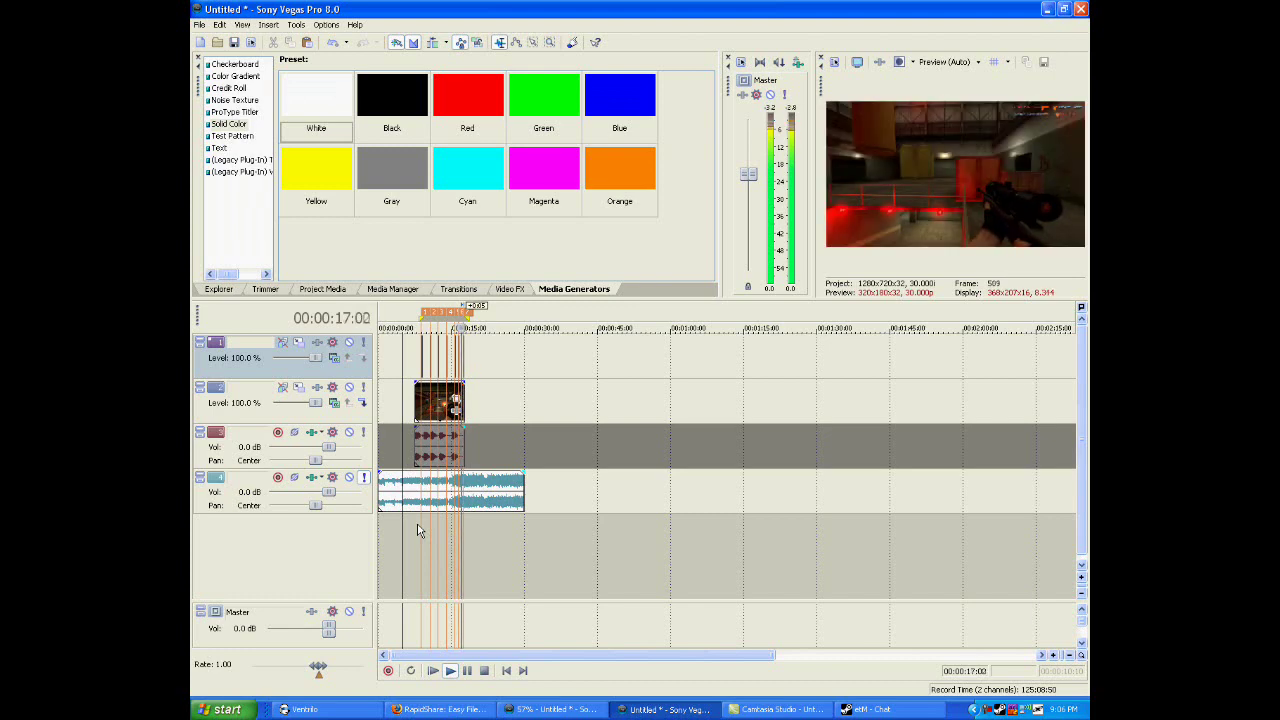
left_click(484, 670)
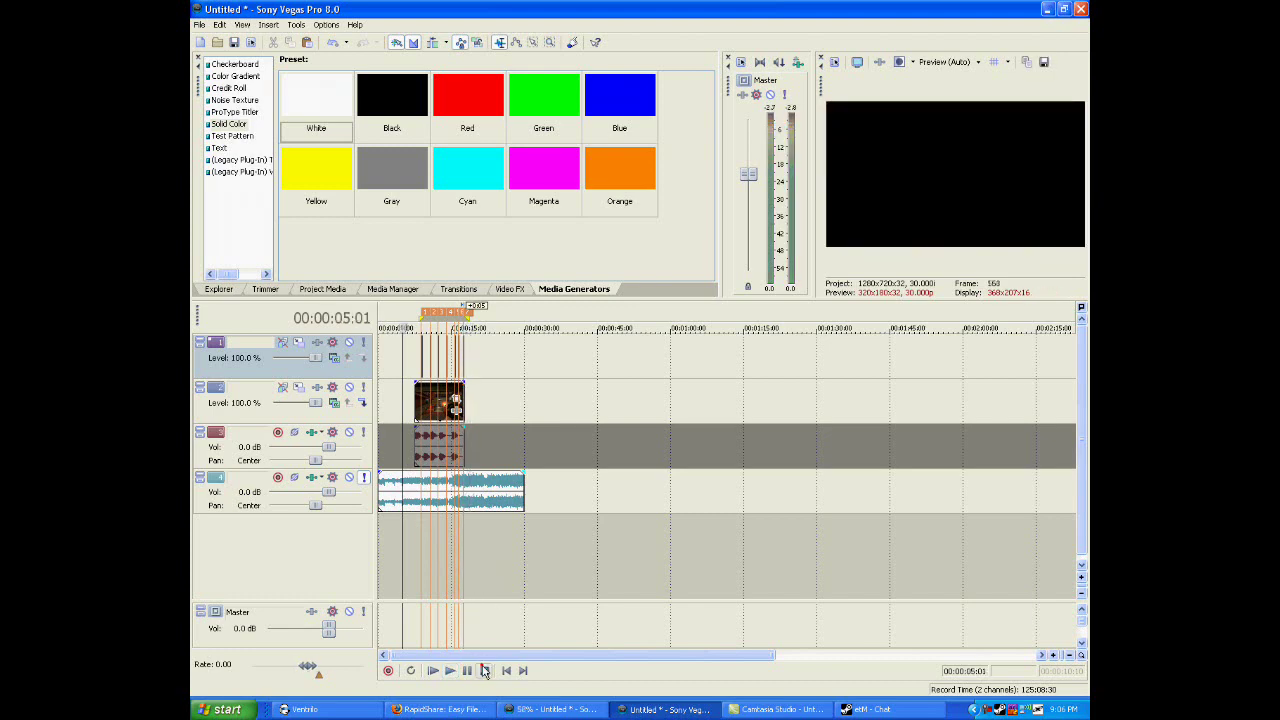
Step: Set the timeline cursor to the first beat marker at 00:00:08:26
scroll(421, 557, "up", 8)
scroll(423, 550, "down", 8)
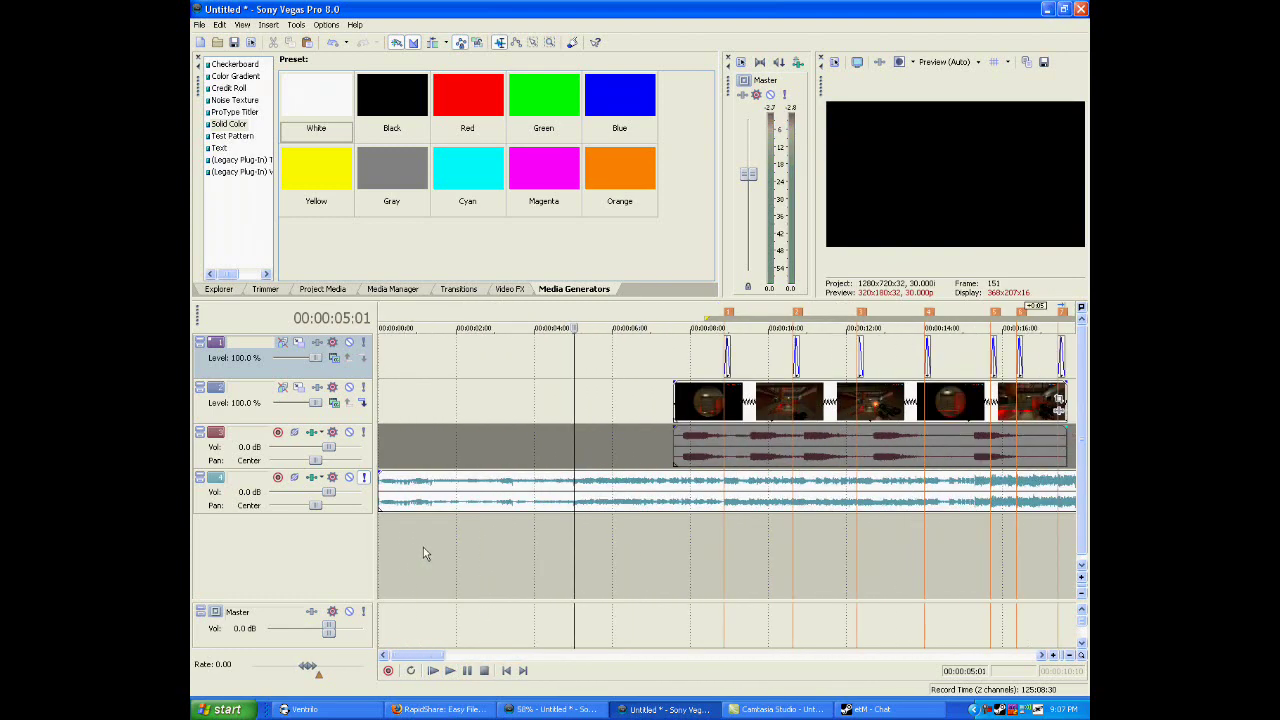
scroll(552, 463, "up", 3)
scroll(647, 488, "down", 8)
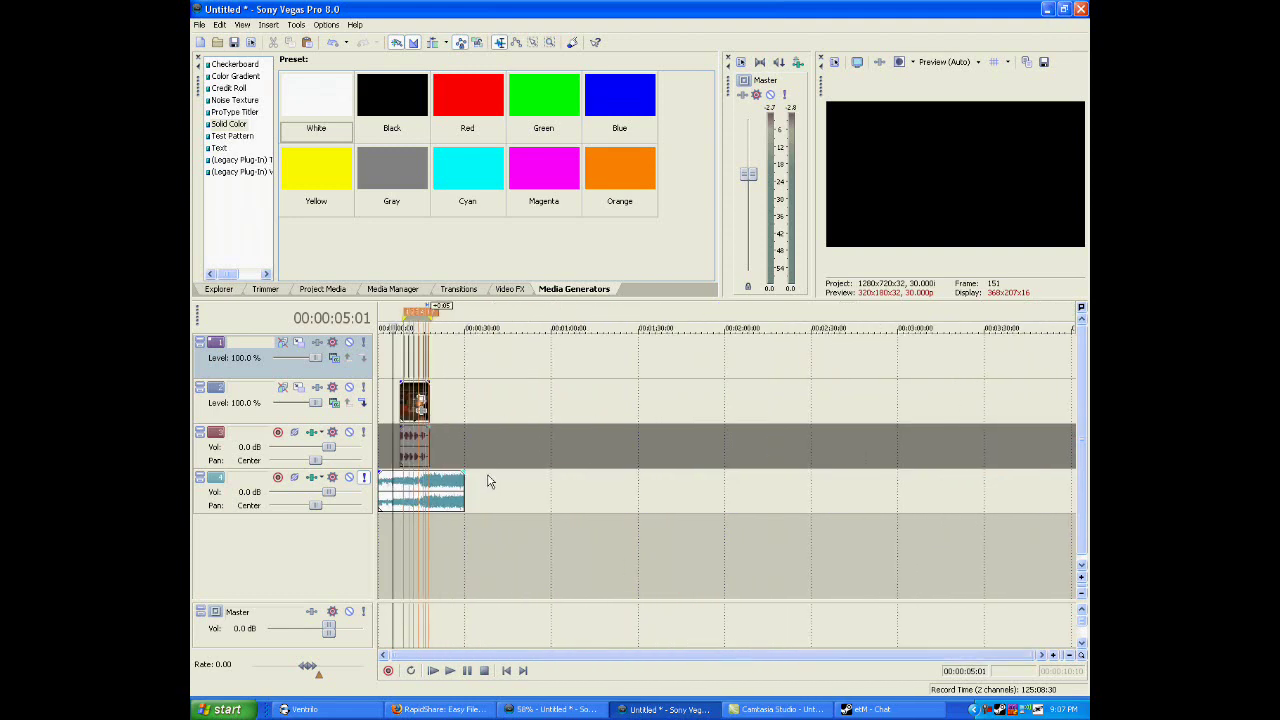
left_click_drag(391, 575, 403, 575)
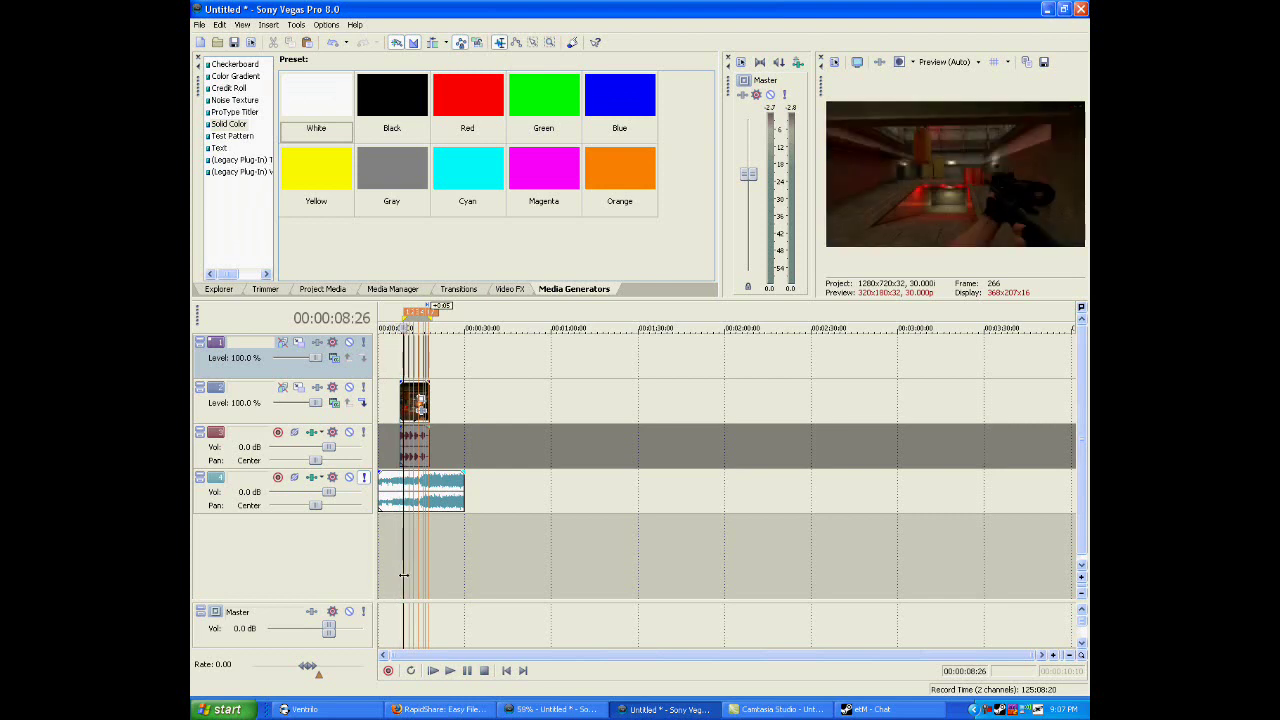